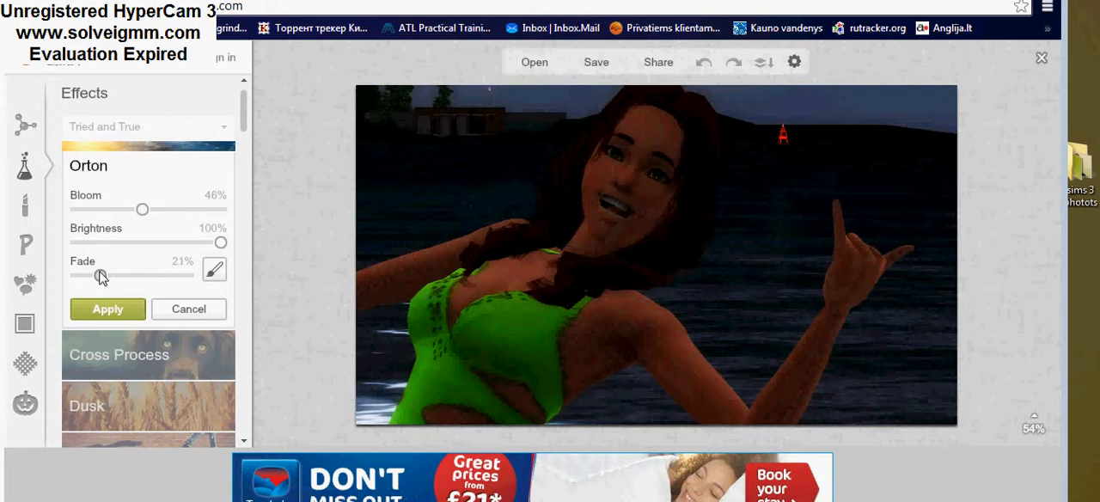
Step: Paint the original back over parts of the photo with brush size 18 and apply the Orton effect
{"action": "left_click", "coordinate": [214, 271]}
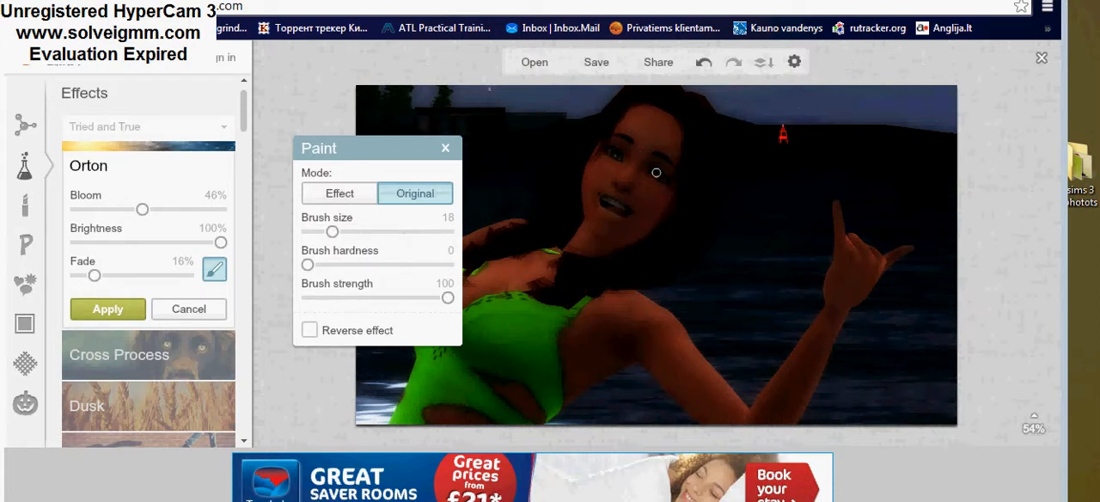
{"action": "left_click", "coordinate": [445, 150]}
{"action": "left_click", "coordinate": [93, 312]}
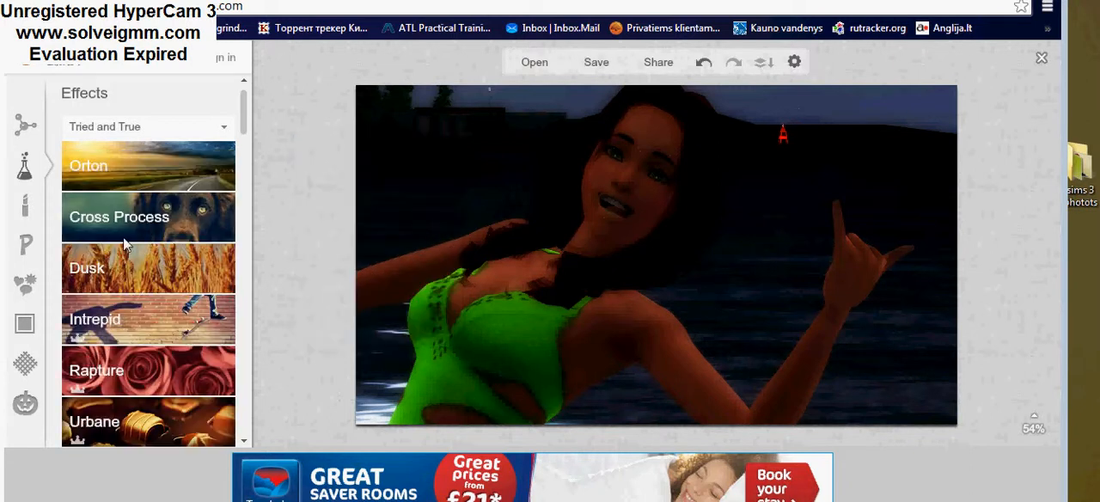
Step: Apply the Green variant of the Cross Process effect to the photo with an 86% fade
{"action": "left_click", "coordinate": [147, 221]}
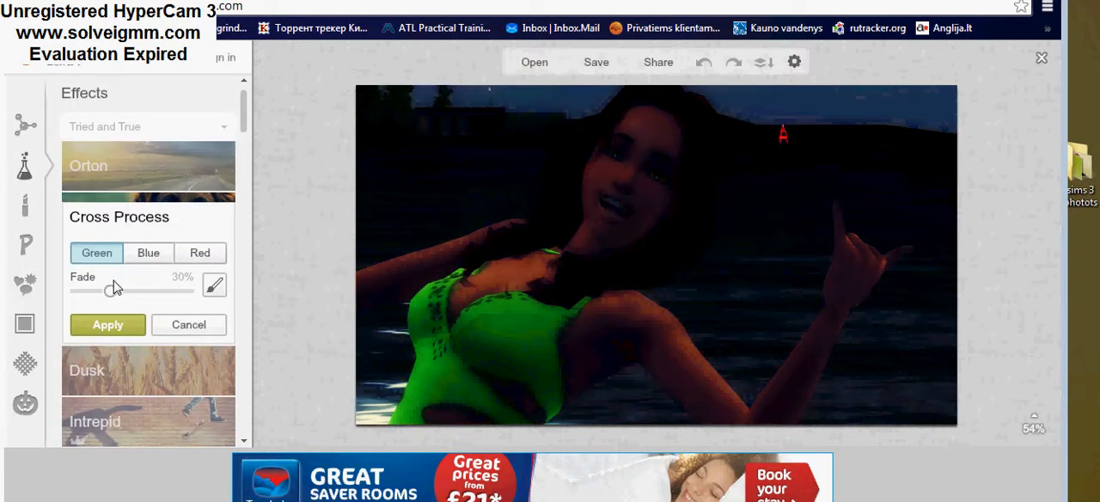
{"action": "left_click_drag", "start_coordinate": [126, 295], "coordinate": [174, 296]}
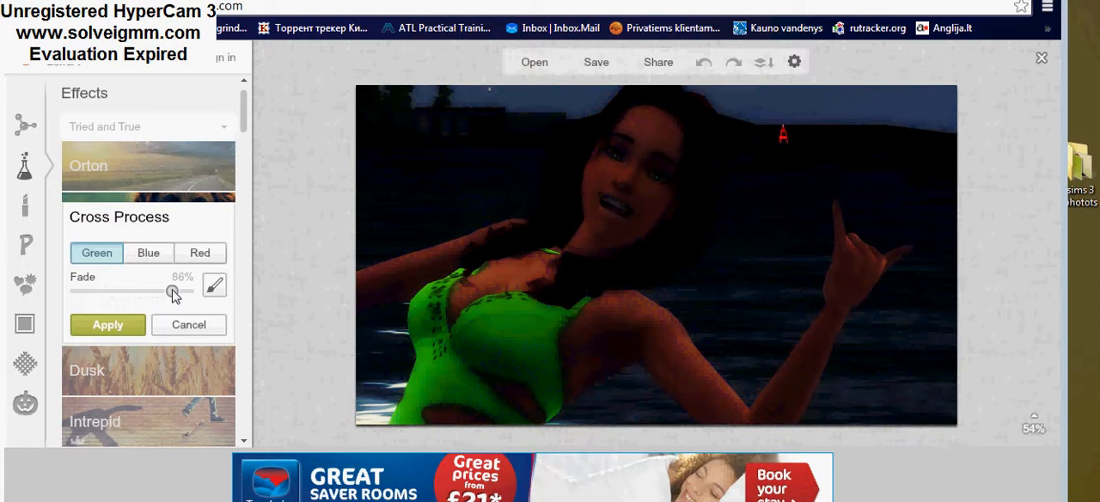
{"action": "left_click", "coordinate": [120, 333]}
Step: Look through the effects list, including the Camera Look, Light and Area groups, for another effect to use
{"action": "scroll", "coordinate": [148, 352], "scroll_direction": "down", "scroll_amount": 5}
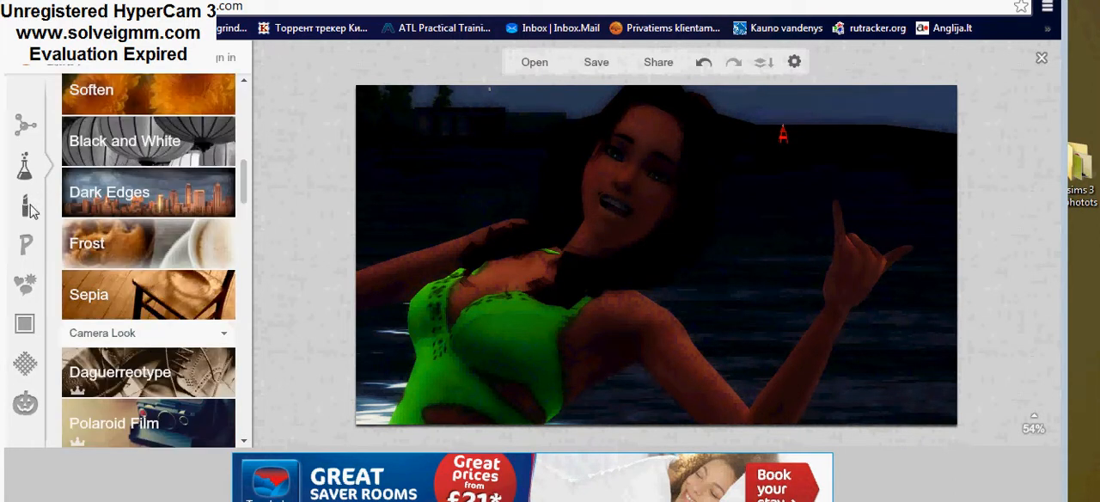
{"action": "scroll", "coordinate": [137, 267], "scroll_direction": "down", "scroll_amount": 10}
{"action": "scroll", "coordinate": [137, 267], "scroll_direction": "up", "scroll_amount": 2}
{"action": "scroll", "coordinate": [135, 276], "scroll_direction": "down", "scroll_amount": 6}
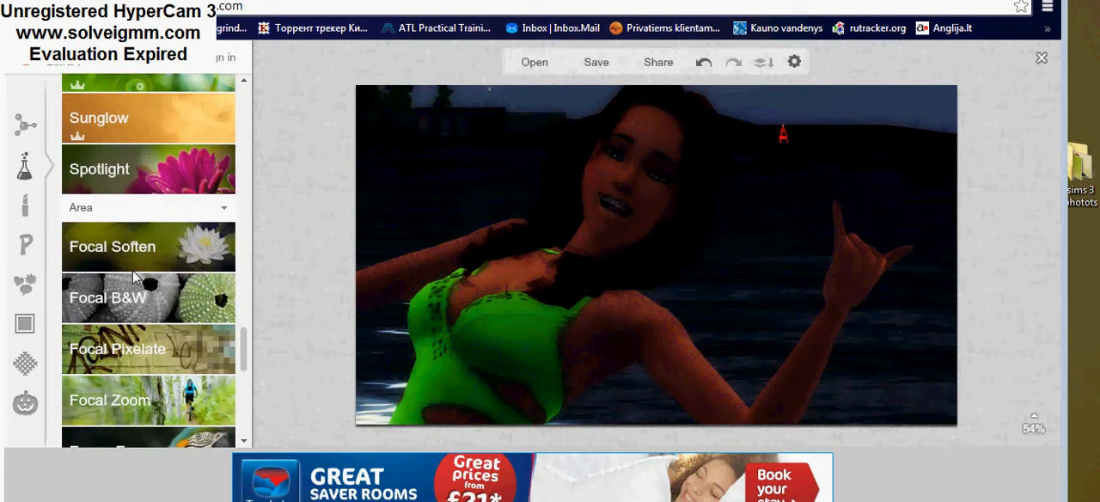
{"action": "scroll", "coordinate": [128, 228], "scroll_direction": "up", "scroll_amount": 4}
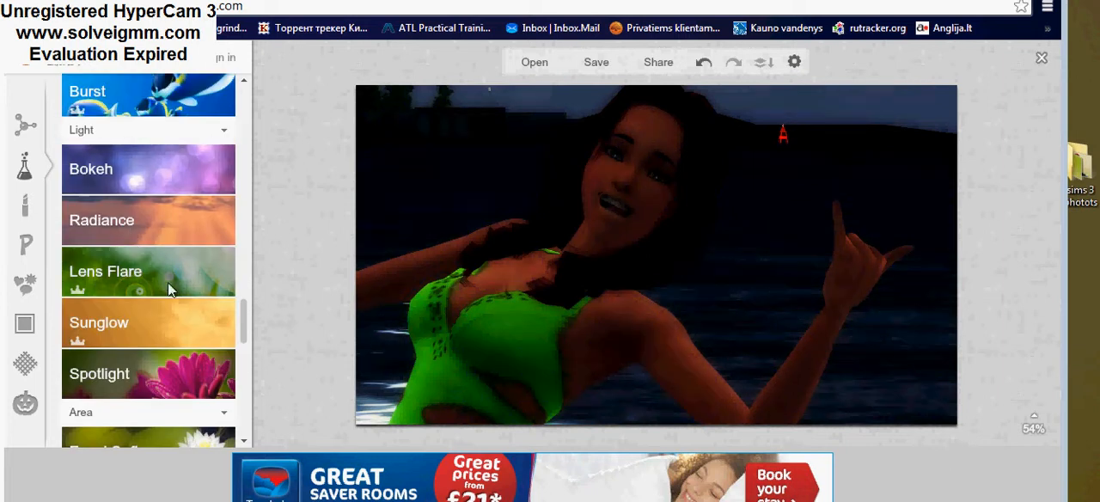
{"action": "scroll", "coordinate": [168, 282], "scroll_direction": "down", "scroll_amount": 8}
{"action": "scroll", "coordinate": [145, 307], "scroll_direction": "up", "scroll_amount": 7}
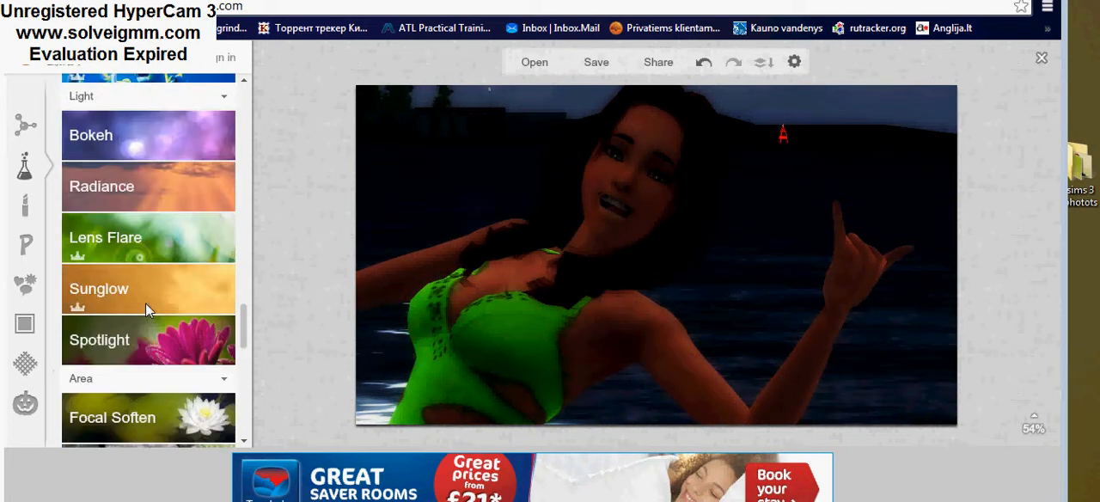
{"action": "scroll", "coordinate": [145, 303], "scroll_direction": "up", "scroll_amount": 10}
{"action": "scroll", "coordinate": [146, 301], "scroll_direction": "down", "scroll_amount": 4}
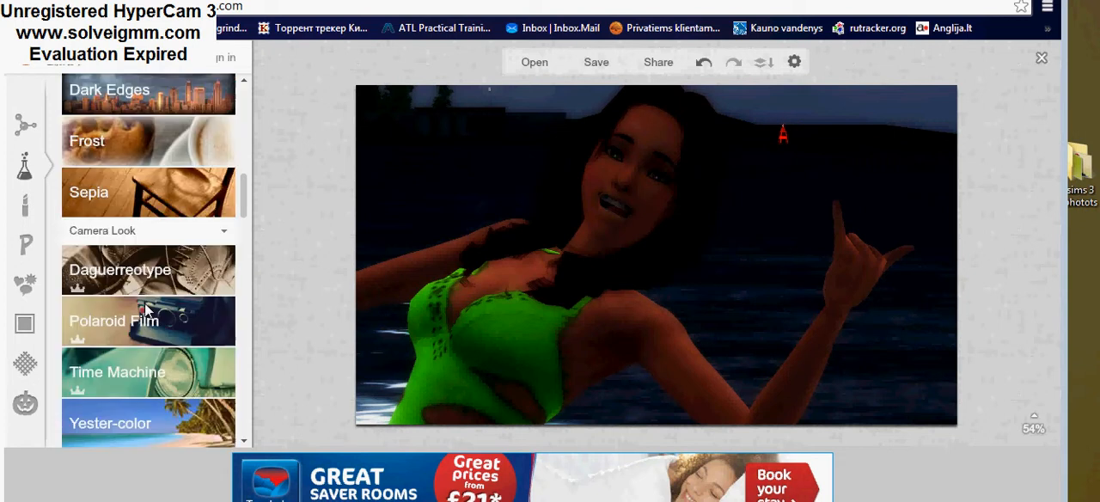
{"action": "scroll", "coordinate": [145, 308], "scroll_direction": "down", "scroll_amount": 3}
{"action": "scroll", "coordinate": [145, 309], "scroll_direction": "up", "scroll_amount": 8}
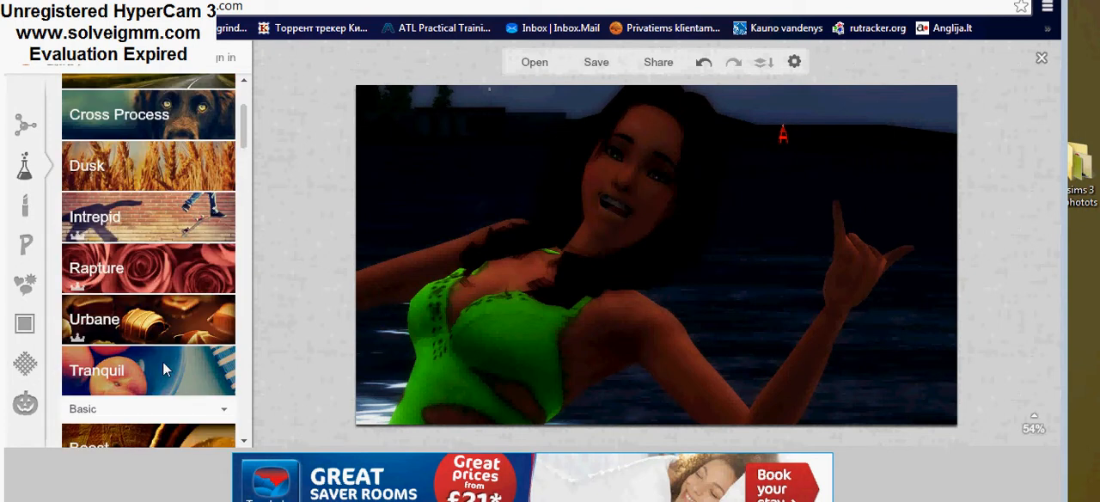
Step: Adjust the fade of the Tranquil effect and apply it to the photo
{"action": "left_click", "coordinate": [162, 361]}
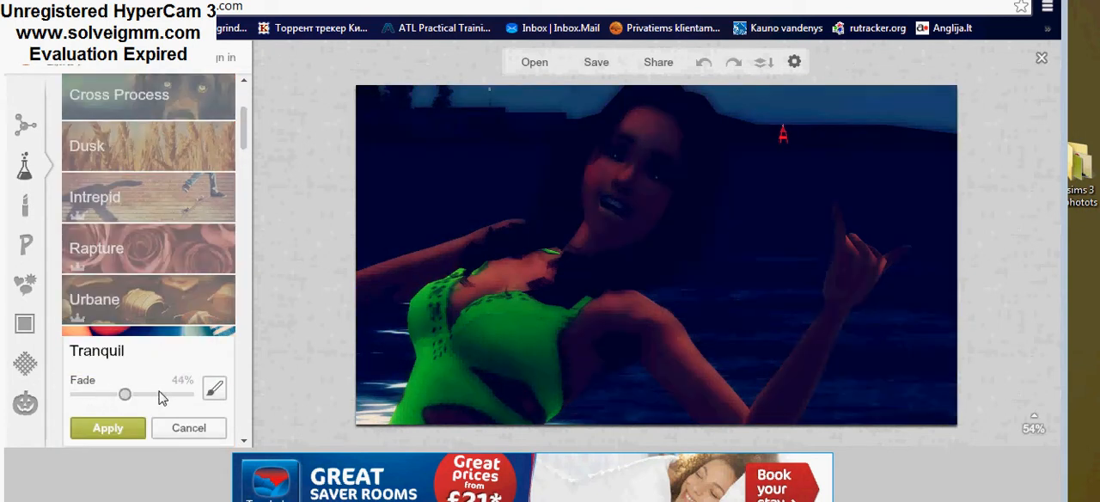
{"action": "left_click", "coordinate": [159, 393]}
{"action": "left_click_drag", "start_coordinate": [159, 394], "coordinate": [105, 393]}
{"action": "left_click", "coordinate": [133, 427]}
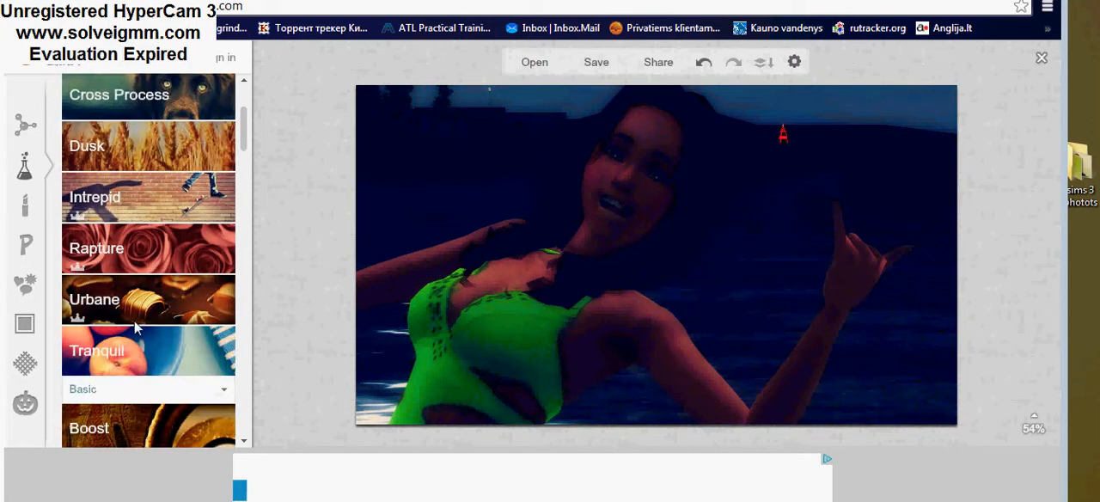
Step: Add another Cross Process effect to the photo, using the Red variant with a 49% fade
{"action": "left_click", "coordinate": [151, 221]}
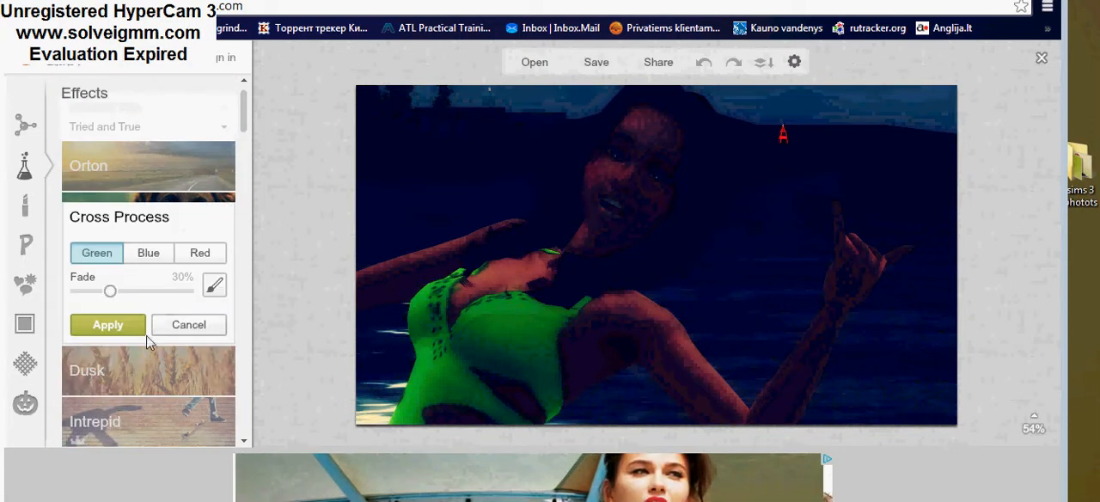
{"action": "left_click_drag", "start_coordinate": [110, 290], "coordinate": [130, 290]}
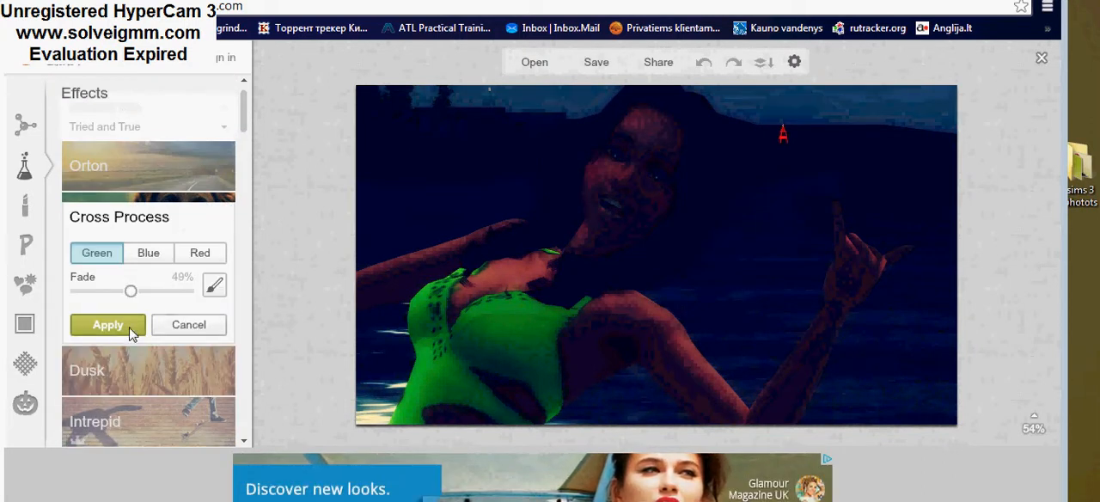
{"action": "left_click", "coordinate": [205, 252]}
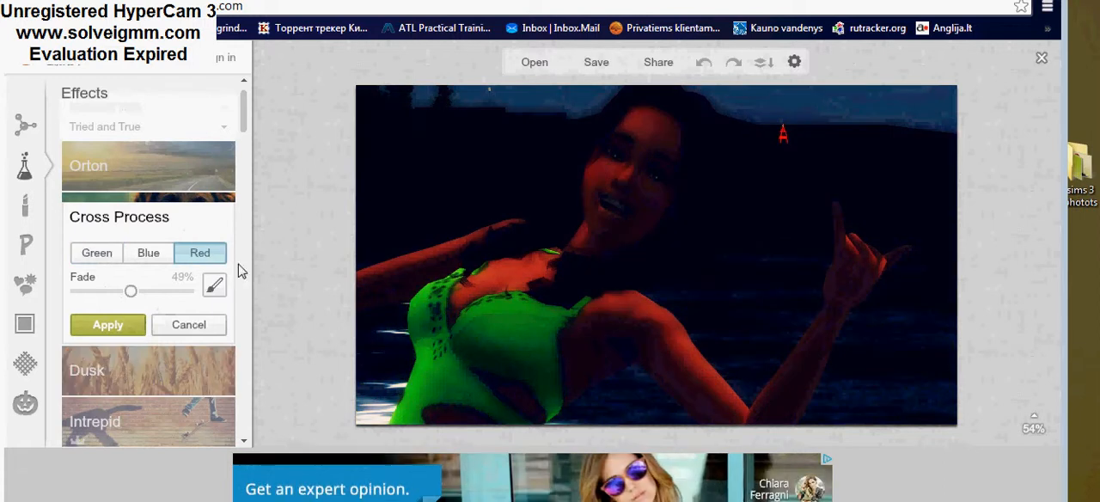
Step: Paint the original back over the woman's face, body and arms with brush size 63, and apply the Cross Process effect
{"action": "left_click", "coordinate": [211, 287]}
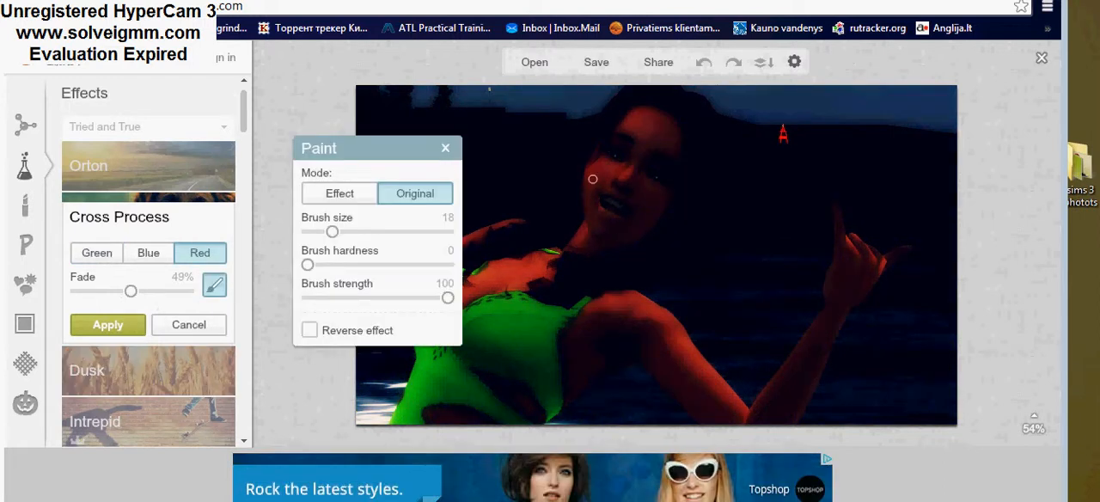
{"action": "left_click_drag", "start_coordinate": [332, 231], "coordinate": [395, 231]}
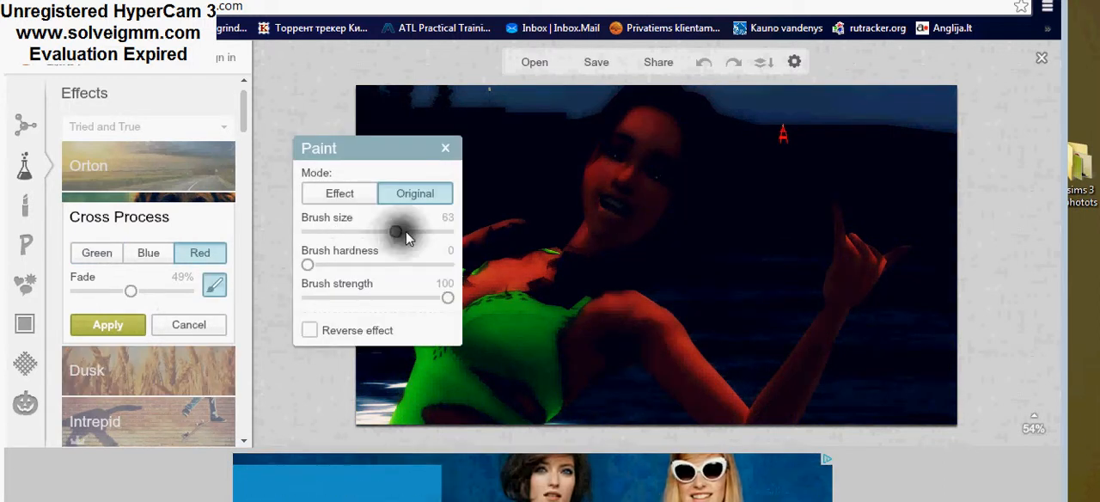
{"action": "mouse_move", "coordinate": [673, 179]}
{"action": "left_mouse_down"}
{"action": "mouse_move", "coordinate": [636, 166]}
{"action": "mouse_move", "coordinate": [643, 113]}
{"action": "mouse_move", "coordinate": [585, 170]}
{"action": "mouse_move", "coordinate": [590, 196]}
{"action": "mouse_move", "coordinate": [630, 206]}
{"action": "left_mouse_up"}
{"action": "mouse_move", "coordinate": [675, 143]}
{"action": "left_mouse_down"}
{"action": "mouse_move", "coordinate": [681, 221]}
{"action": "mouse_move", "coordinate": [620, 268]}
{"action": "mouse_move", "coordinate": [559, 282]}
{"action": "mouse_move", "coordinate": [602, 286]}
{"action": "mouse_move", "coordinate": [761, 415]}
{"action": "mouse_move", "coordinate": [788, 413]}
{"action": "mouse_move", "coordinate": [827, 357]}
{"action": "mouse_move", "coordinate": [840, 250]}
{"action": "mouse_move", "coordinate": [856, 234]}
{"action": "mouse_move", "coordinate": [877, 276]}
{"action": "mouse_move", "coordinate": [615, 402]}
{"action": "mouse_move", "coordinate": [671, 403]}
{"action": "mouse_move", "coordinate": [705, 382]}
{"action": "mouse_move", "coordinate": [678, 362]}
{"action": "mouse_move", "coordinate": [630, 352]}
{"action": "mouse_move", "coordinate": [520, 421]}
{"action": "left_mouse_up"}
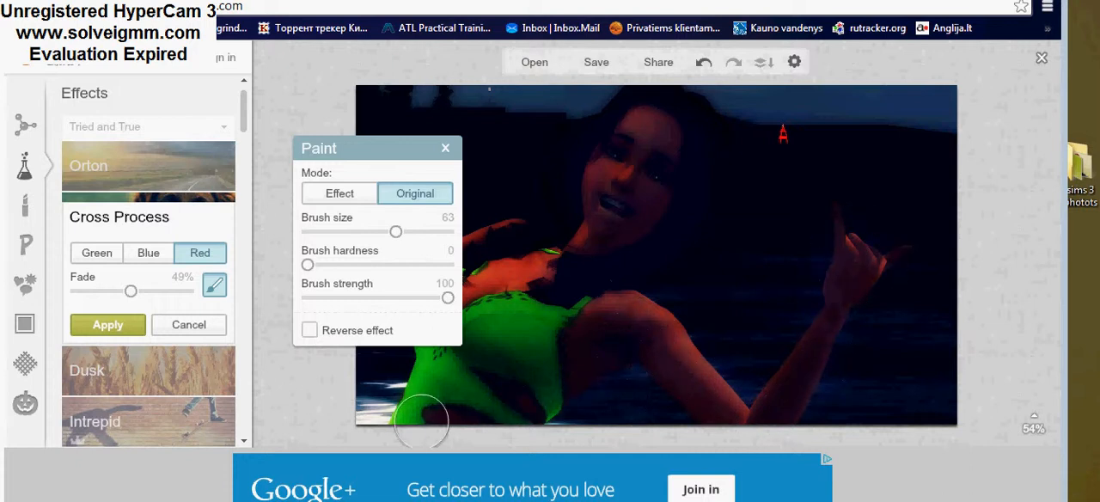
{"action": "mouse_move", "coordinate": [421, 421]}
{"action": "left_mouse_down"}
{"action": "mouse_move", "coordinate": [415, 392]}
{"action": "mouse_move", "coordinate": [499, 360]}
{"action": "left_mouse_up"}
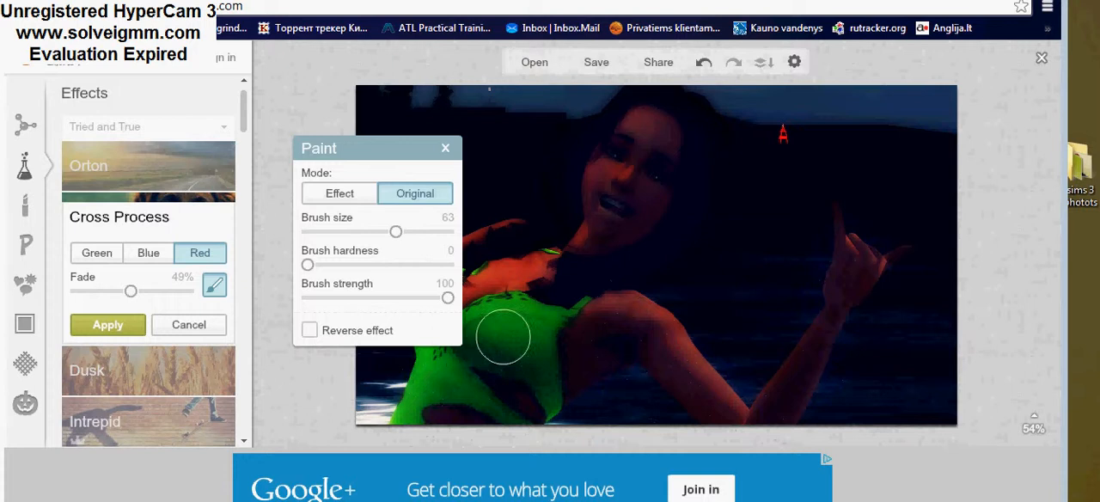
{"action": "mouse_move", "coordinate": [547, 297]}
{"action": "left_mouse_down"}
{"action": "mouse_move", "coordinate": [567, 276]}
{"action": "mouse_move", "coordinate": [548, 258]}
{"action": "left_mouse_up"}
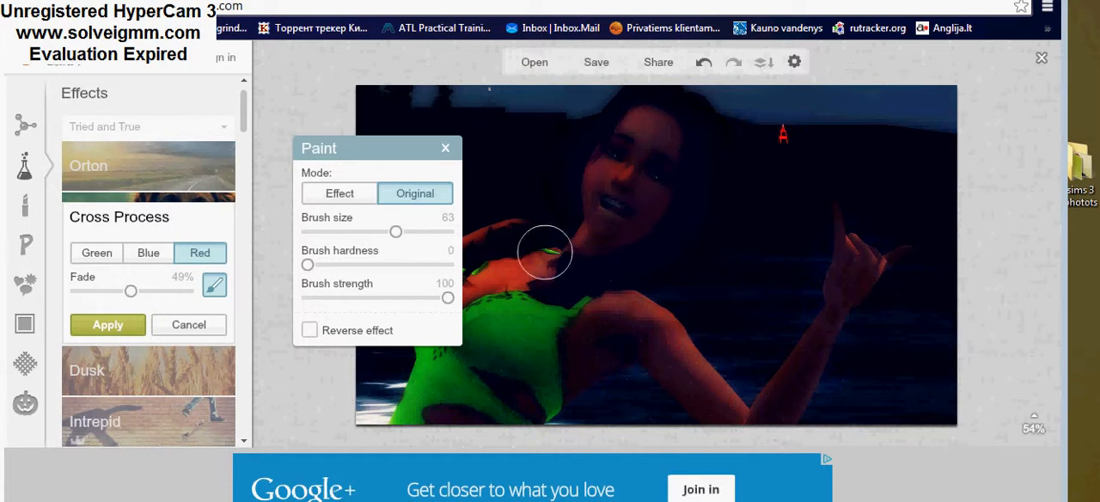
{"action": "mouse_move", "coordinate": [482, 239]}
{"action": "left_mouse_down"}
{"action": "mouse_move", "coordinate": [505, 222]}
{"action": "mouse_move", "coordinate": [497, 251]}
{"action": "left_mouse_up"}
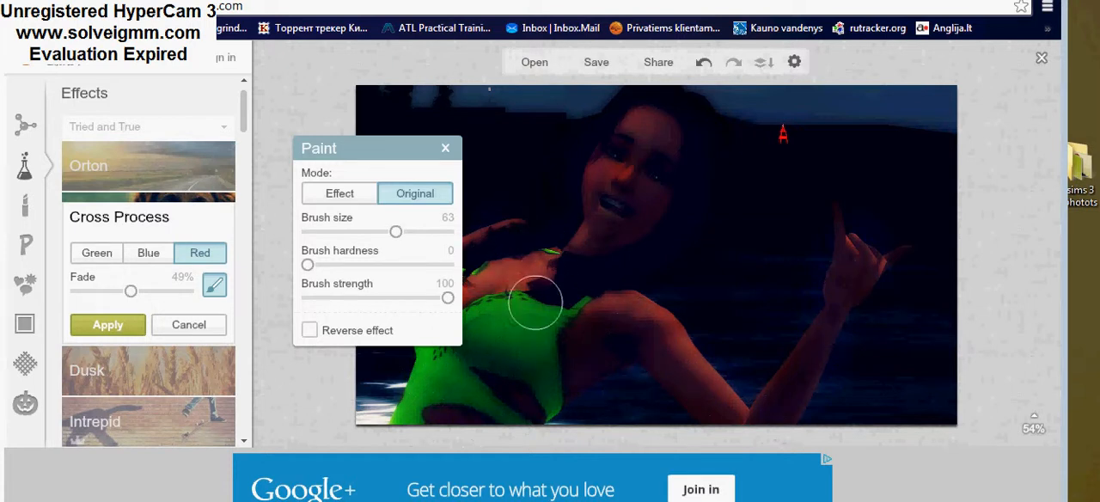
{"action": "left_click_drag", "start_coordinate": [361, 157], "coordinate": [277, 157]}
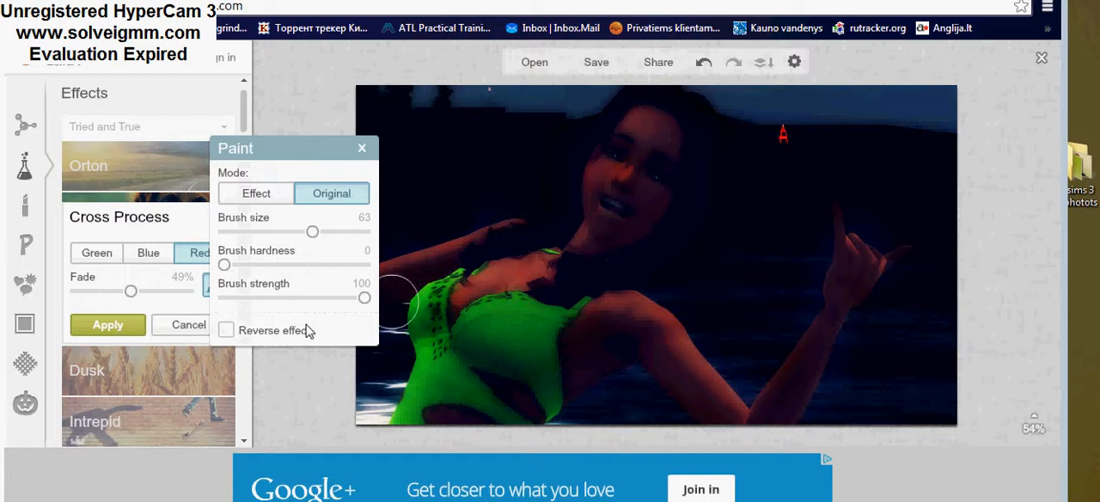
{"action": "left_click", "coordinate": [108, 326]}
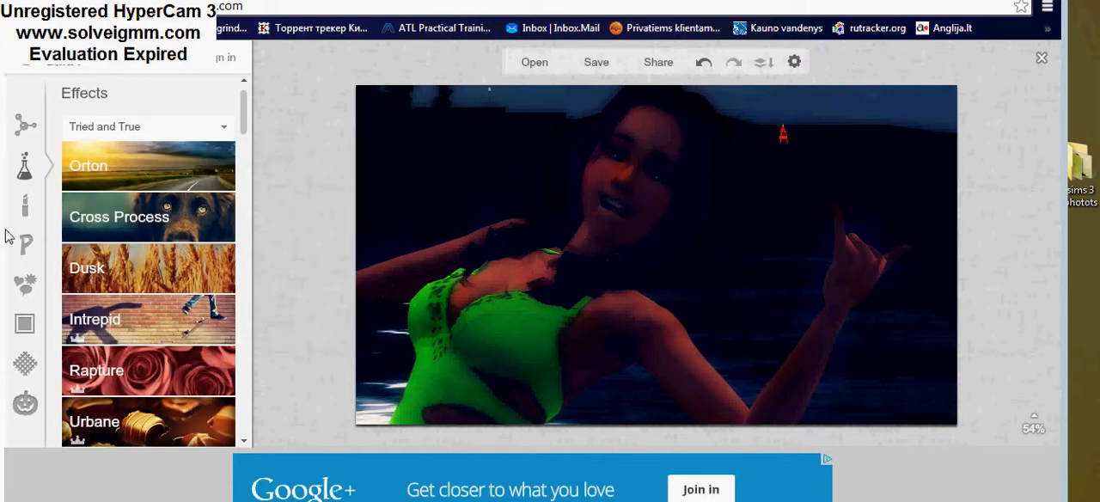
{"action": "left_click", "coordinate": [25, 205]}
{"action": "scroll", "coordinate": [179, 301], "scroll_direction": "down", "scroll_amount": 5}
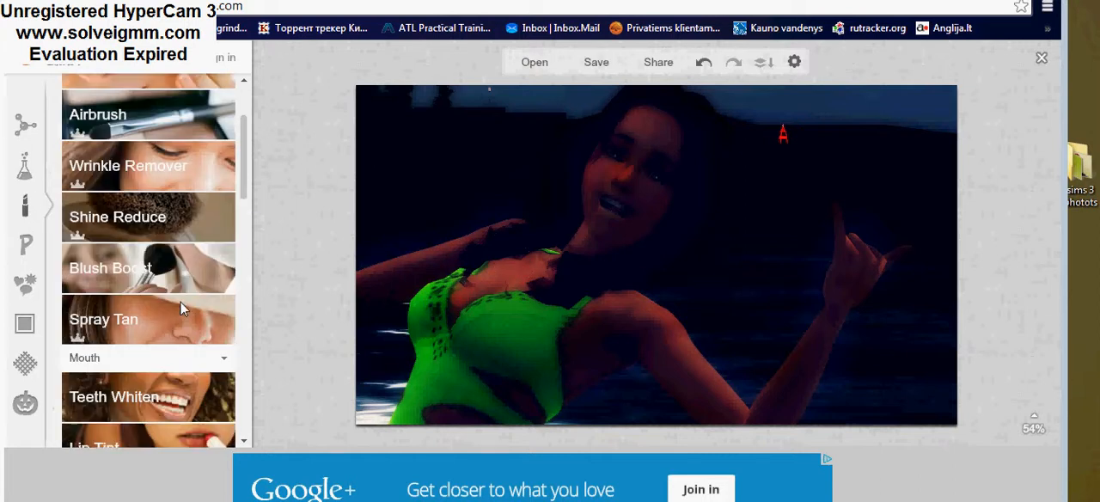
{"action": "left_click", "coordinate": [171, 239]}
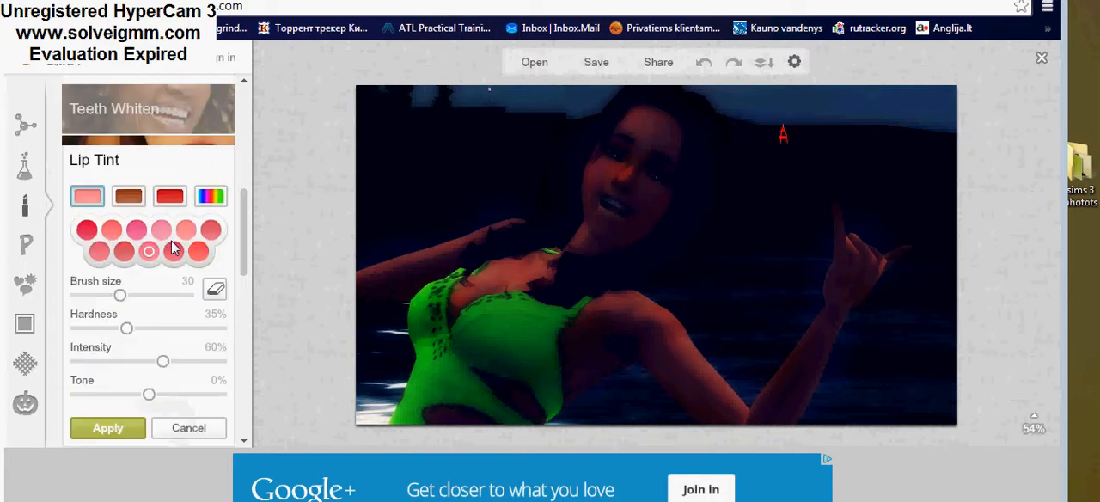
{"action": "left_click", "coordinate": [213, 198]}
{"action": "left_click_drag", "start_coordinate": [155, 255], "coordinate": [172, 255]}
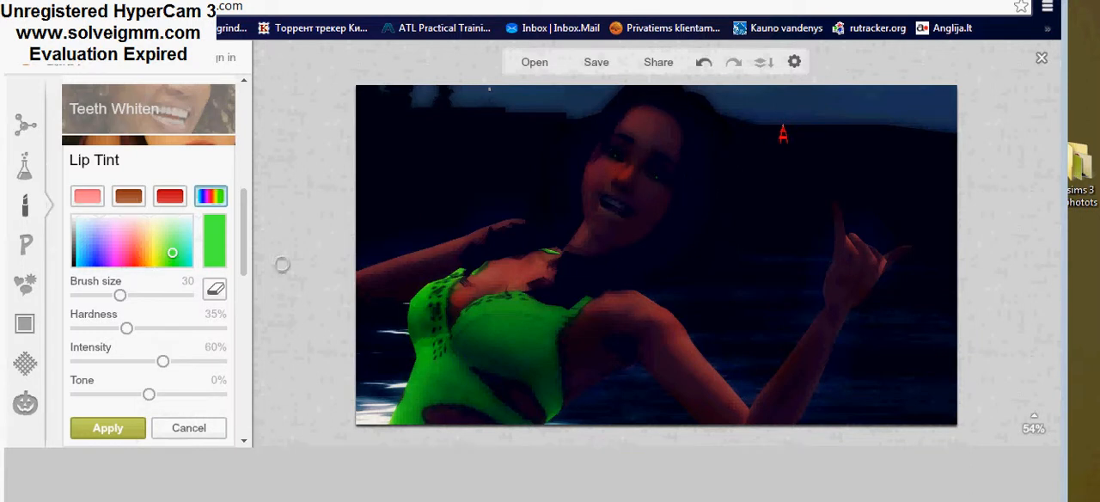
{"action": "left_click", "coordinate": [86, 196]}
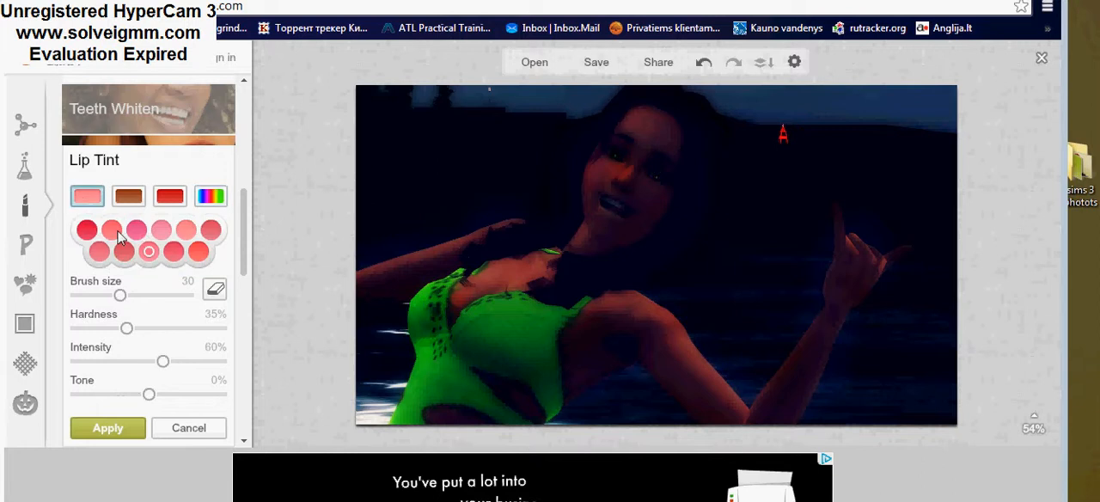
{"action": "left_click", "coordinate": [163, 229]}
{"action": "left_click_drag", "start_coordinate": [119, 295], "coordinate": [110, 295]}
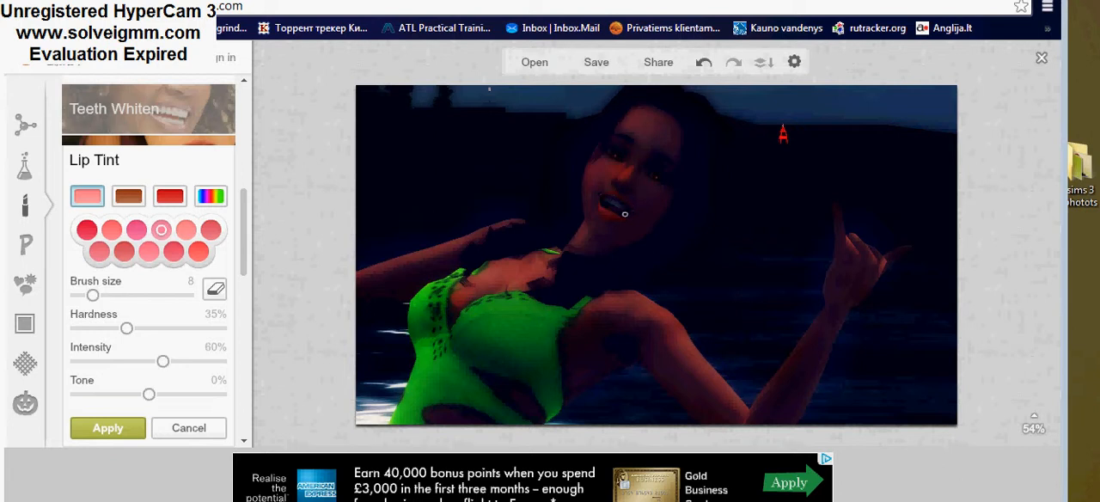
{"action": "left_click", "coordinate": [190, 430]}
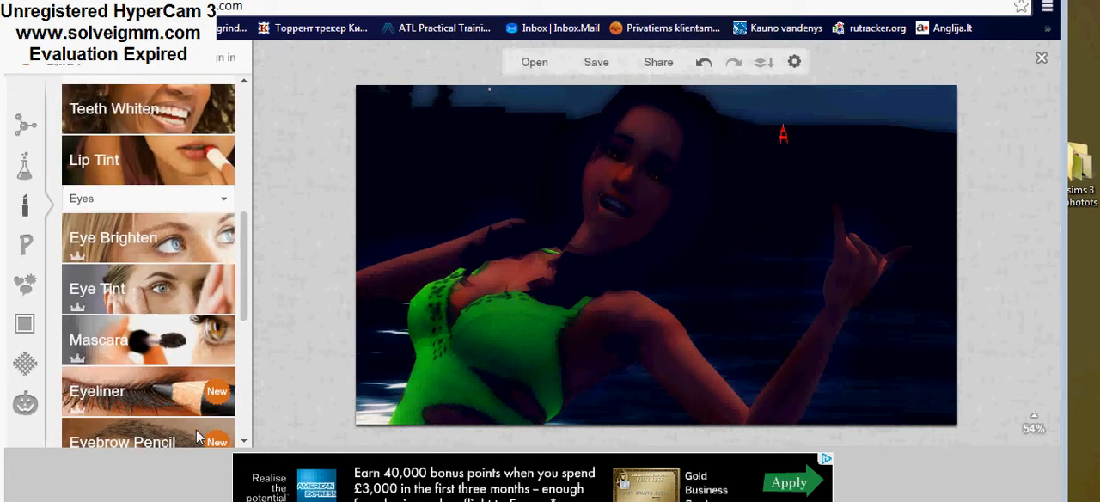
Step: Apply a Lip Tint in custom green with brush size 30, 35% hardness and 60% intensity
{"action": "left_click", "coordinate": [181, 166]}
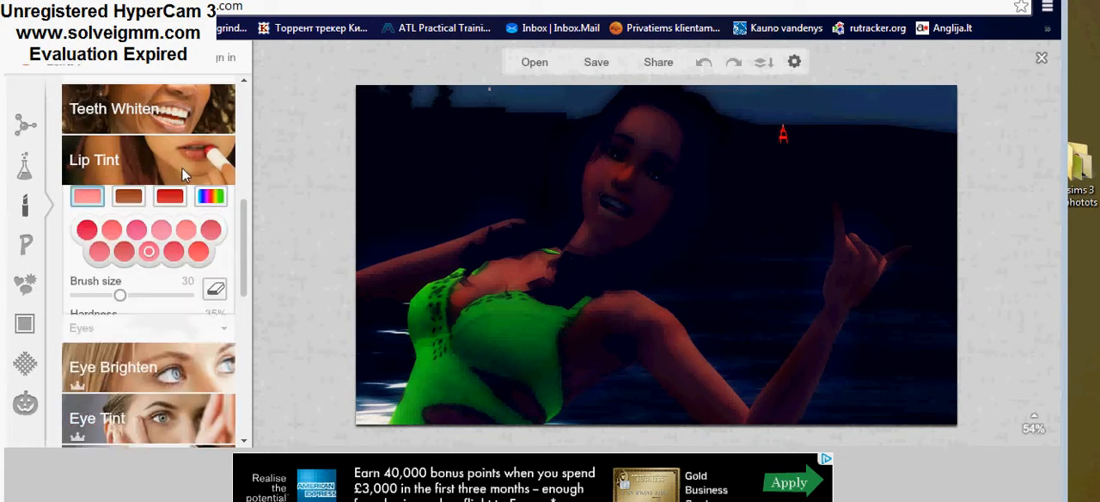
{"action": "left_click", "coordinate": [210, 196]}
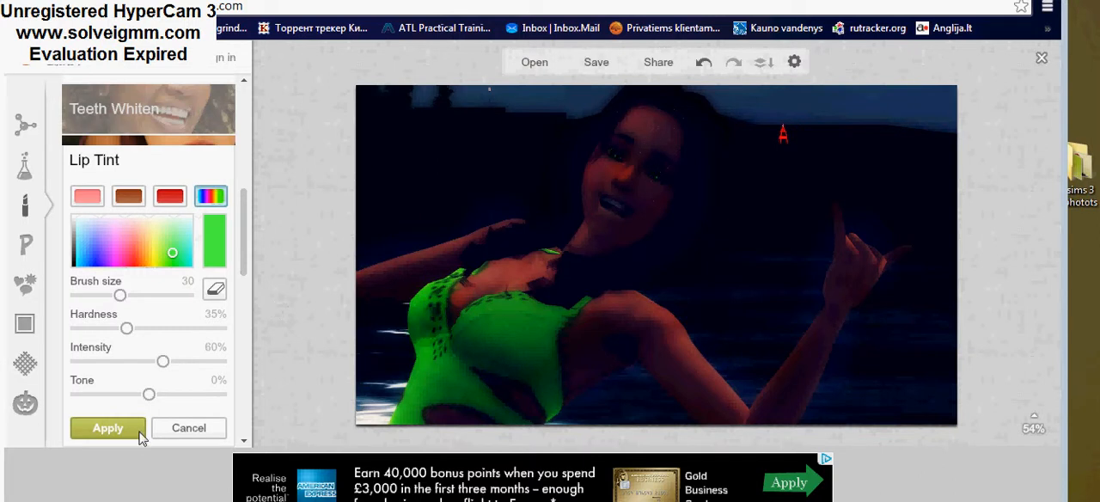
{"action": "left_click", "coordinate": [108, 428]}
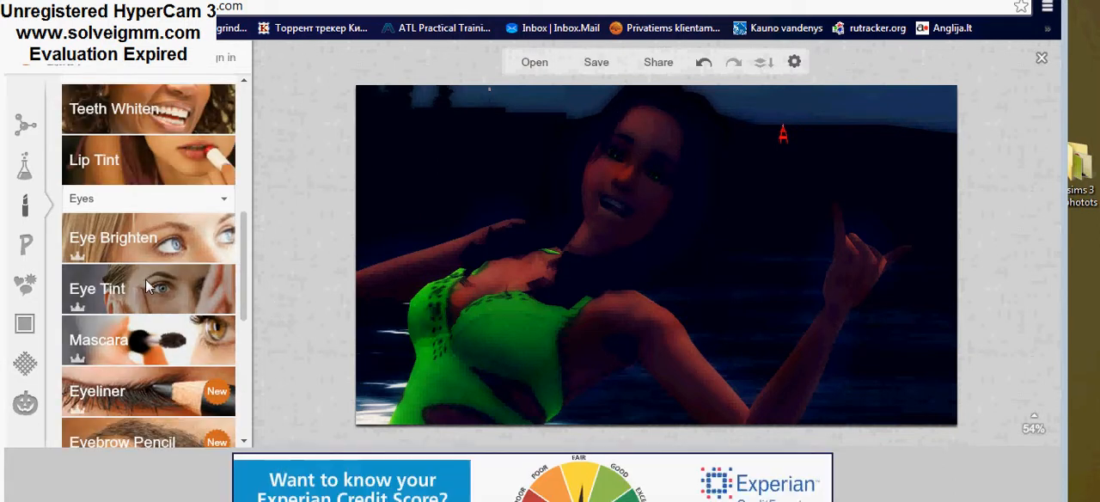
Step: Add a text box in the Quicksand font, place it over the woman's chest and set its colour to white (fefffc)
{"action": "scroll", "coordinate": [183, 292], "scroll_direction": "down", "scroll_amount": 5}
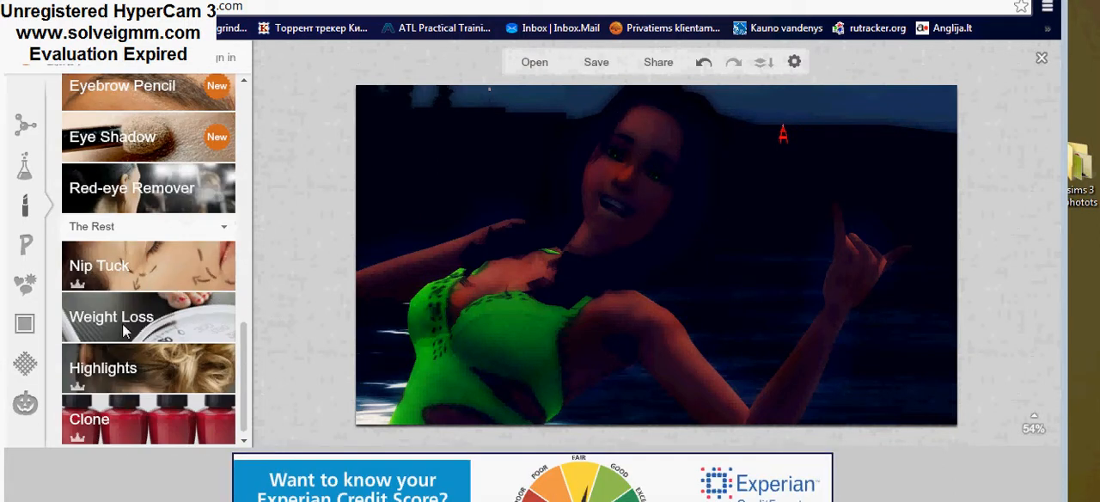
{"action": "left_click", "coordinate": [26, 246]}
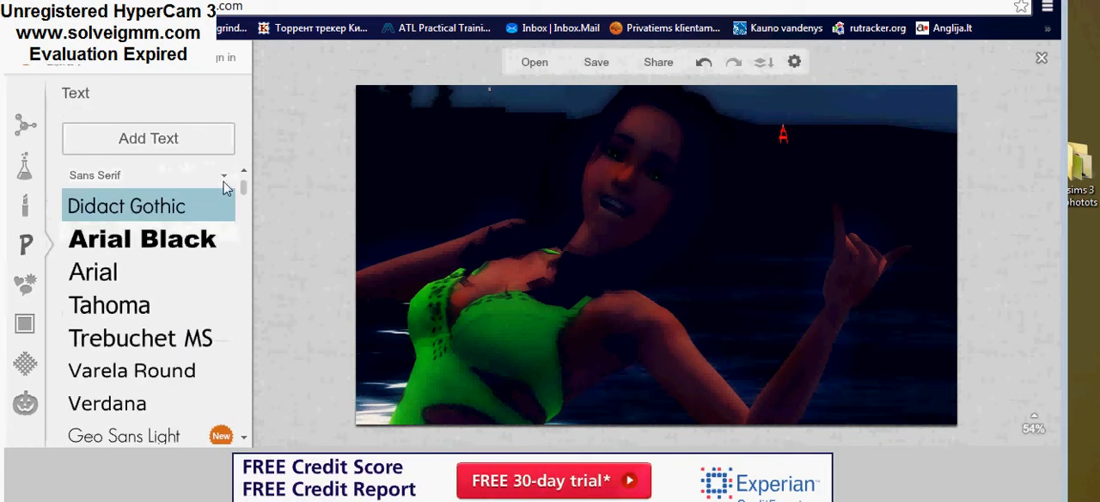
{"action": "scroll", "coordinate": [167, 371], "scroll_direction": "down", "scroll_amount": 3}
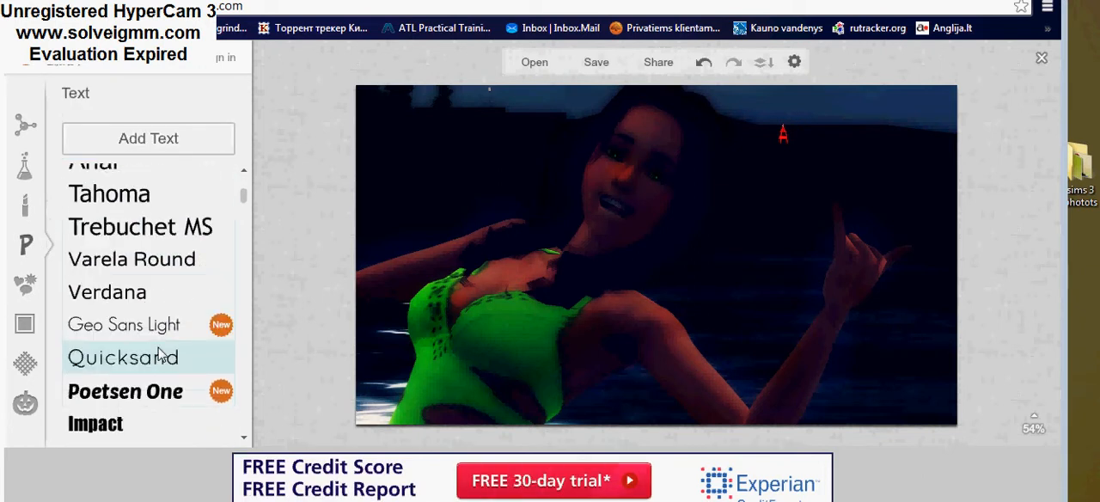
{"action": "left_click", "coordinate": [168, 365]}
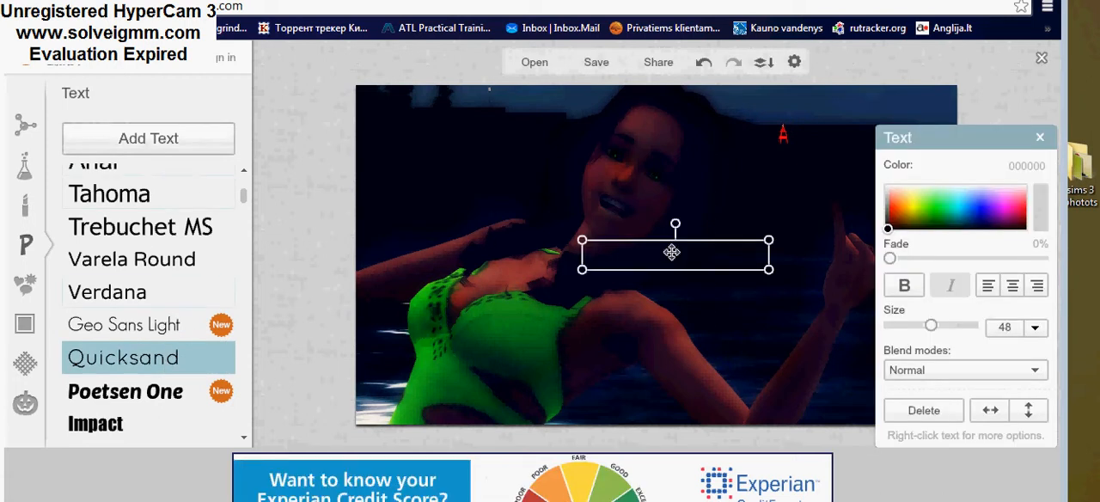
{"action": "left_click_drag", "start_coordinate": [671, 252], "coordinate": [566, 257]}
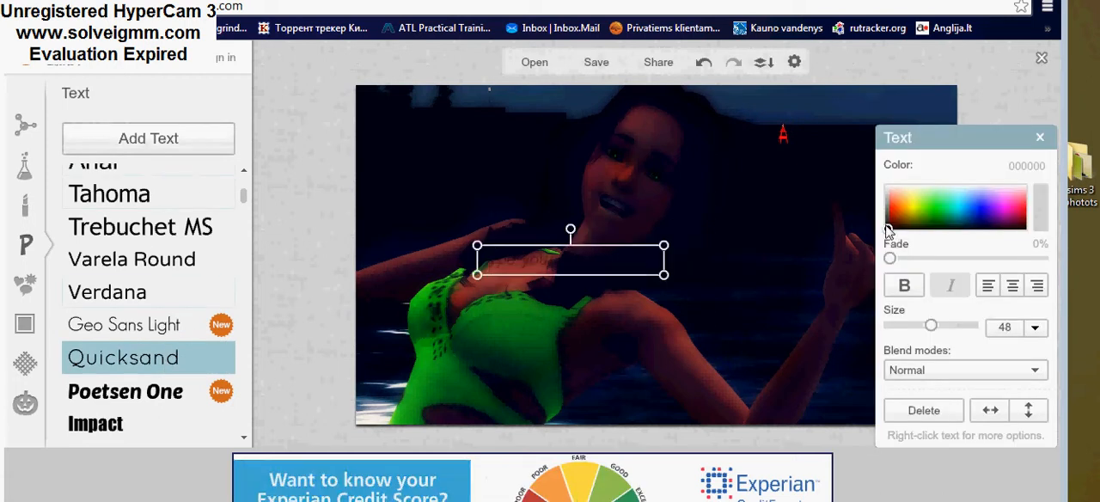
{"action": "left_click", "coordinate": [917, 185]}
Step: Enter the signature name followed by a ♥ symbol in the text box
{"action": "left_click", "coordinate": [582, 258]}
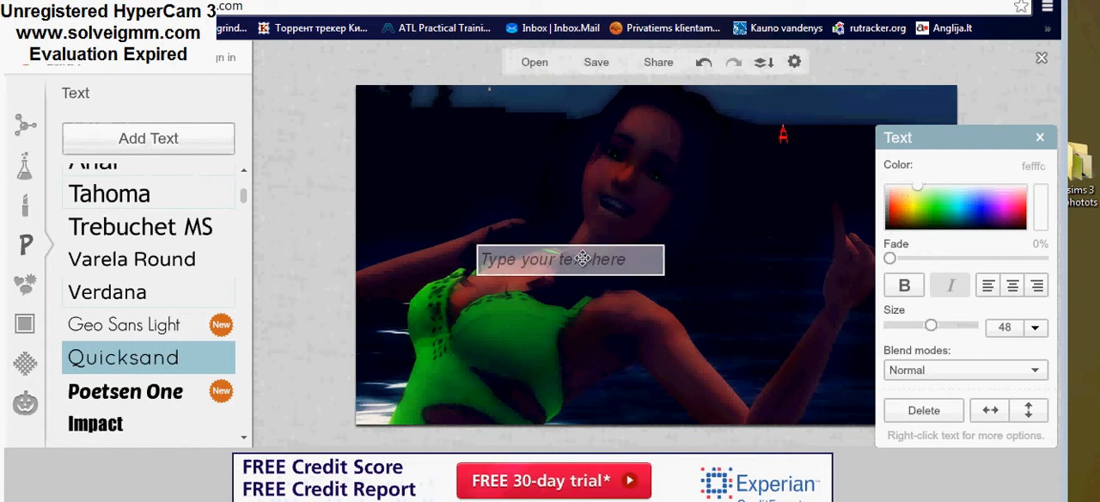
{"action": "type", "text": "j"}
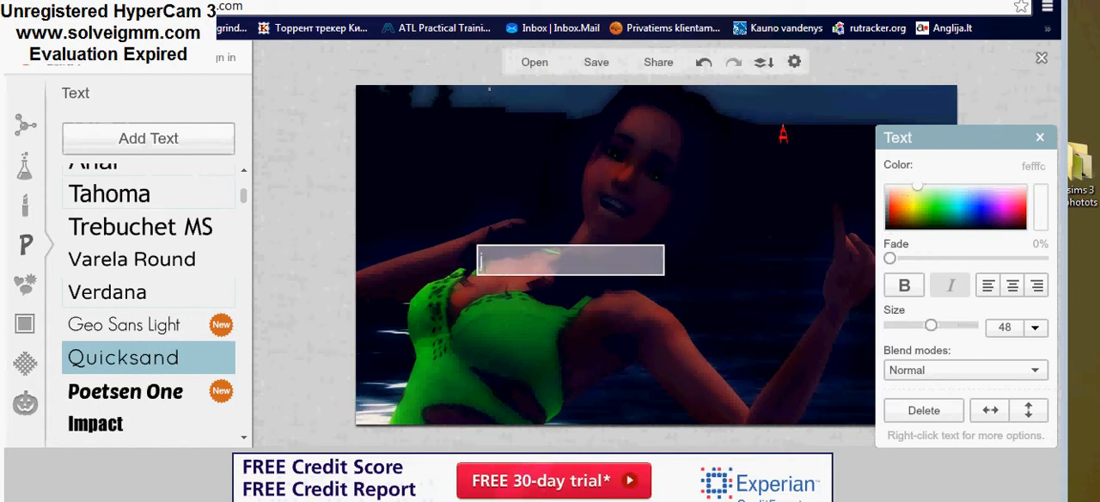
{"action": "type", "text": "O"}
{"action": "key", "text": "BackSpace"}
{"action": "key", "text": "BackSpace"}
{"action": "type", "text": "Johana"}
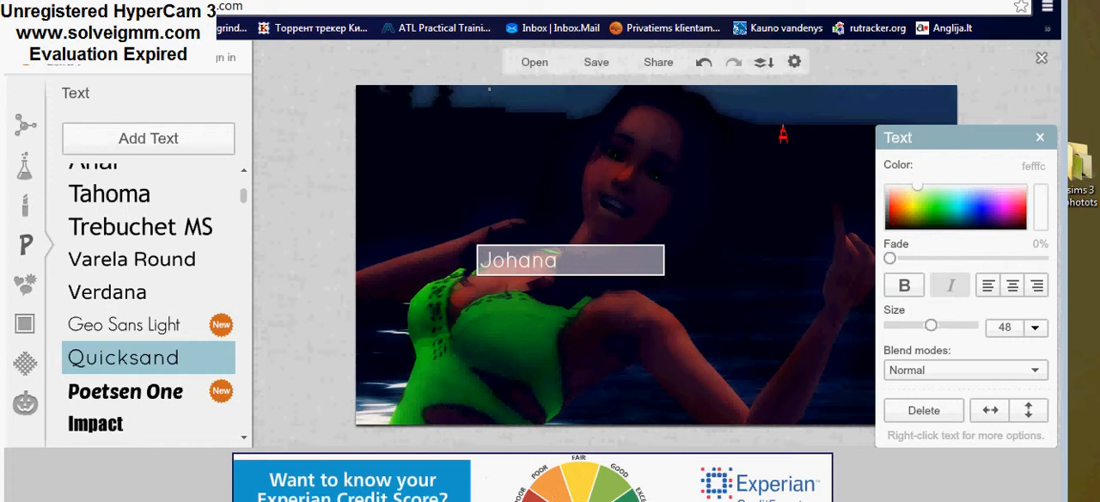
{"action": "type", "text": " sims"}
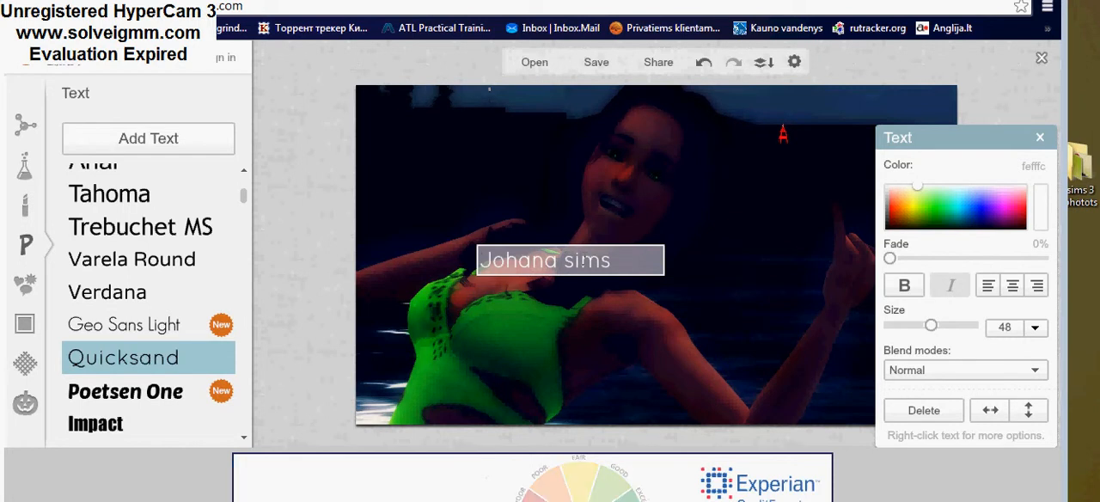
{"action": "type", "text": " ♥"}
{"action": "left_click", "coordinate": [682, 273]}
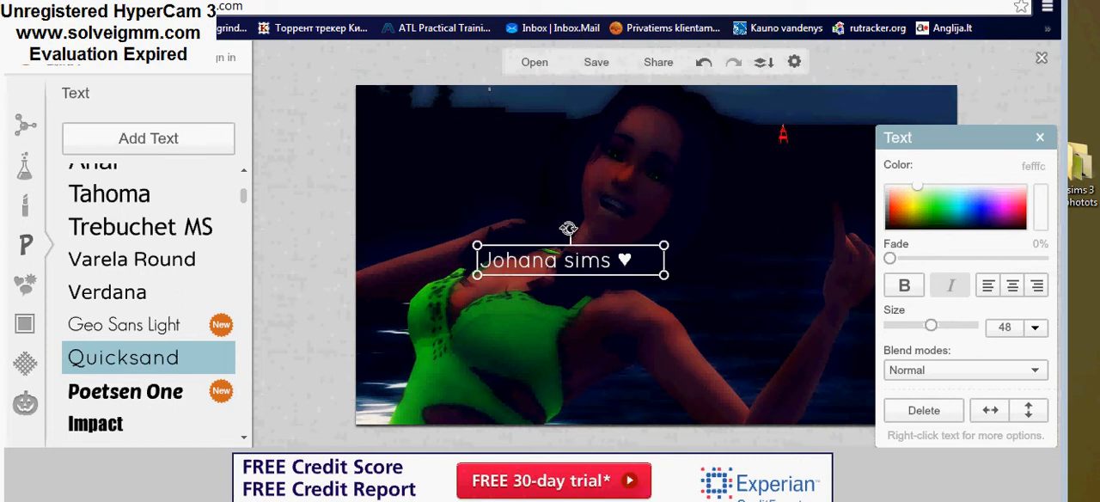
Step: Tilt the signature text clockwise so it slopes down diagonally from beside the woman's chin to her shoulder
{"action": "left_click_drag", "start_coordinate": [568, 229], "coordinate": [599, 224]}
{"action": "mouse_move", "coordinate": [594, 282]}
{"action": "left_mouse_down"}
{"action": "mouse_move", "coordinate": [698, 282]}
{"action": "mouse_move", "coordinate": [769, 308]}
{"action": "mouse_move", "coordinate": [771, 330]}
{"action": "mouse_move", "coordinate": [507, 236]}
{"action": "mouse_move", "coordinate": [463, 173]}
{"action": "mouse_move", "coordinate": [597, 271]}
{"action": "left_mouse_up"}
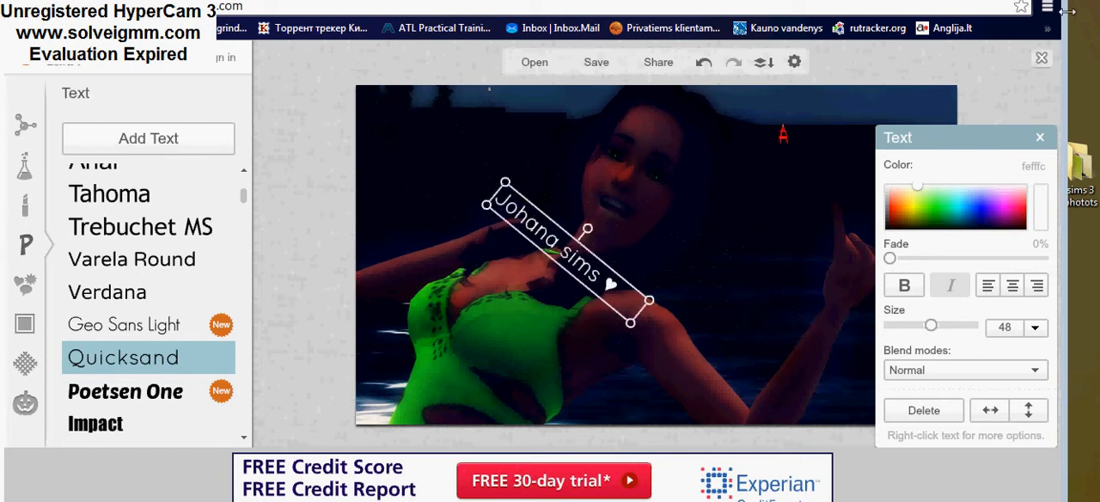
{"action": "left_click", "coordinate": [1040, 138]}
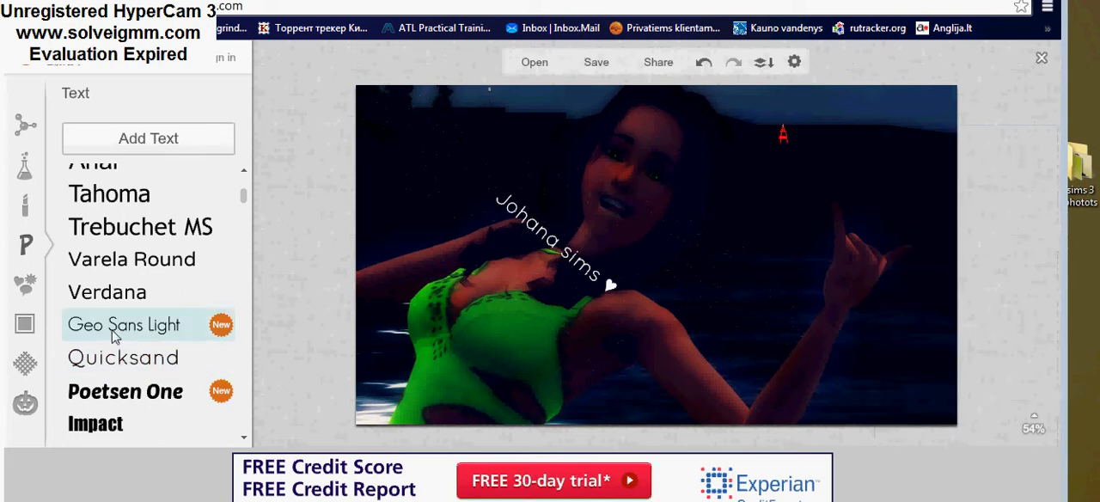
Step: Add a solid heart from the Hearts overlays, shrink it slightly, tilt it and place it in the photo's upper-left corner
{"action": "left_click", "coordinate": [24, 285]}
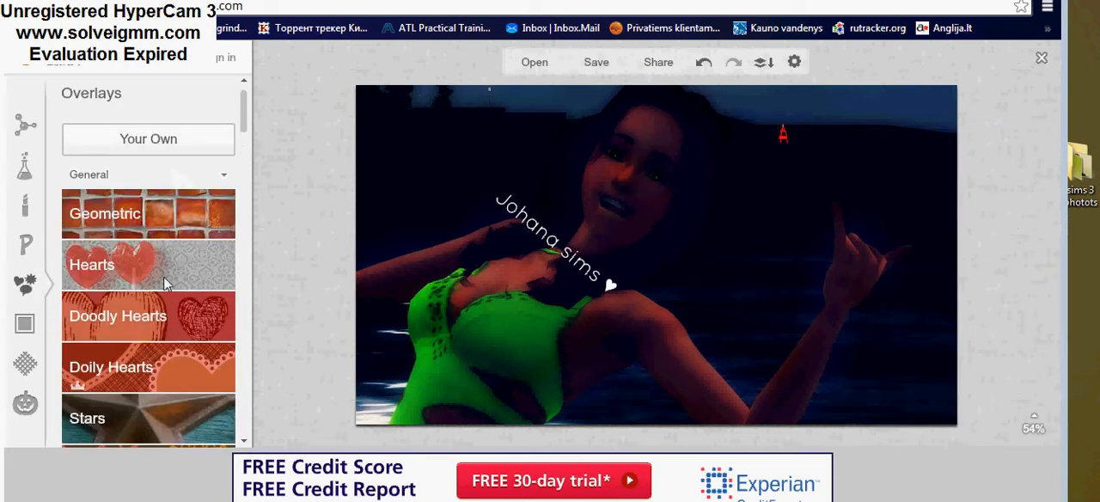
{"action": "left_click", "coordinate": [161, 253]}
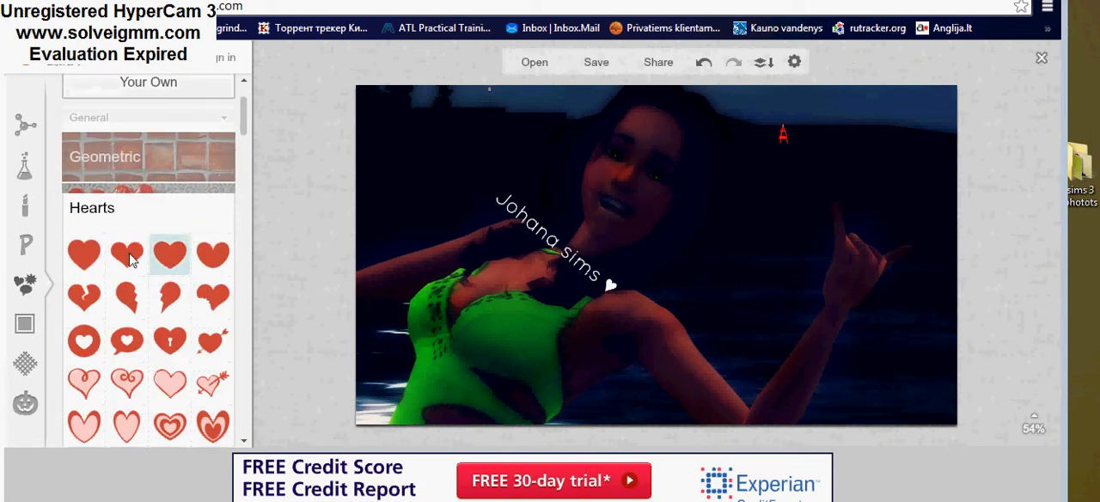
{"action": "left_click_drag", "start_coordinate": [130, 258], "coordinate": [619, 306]}
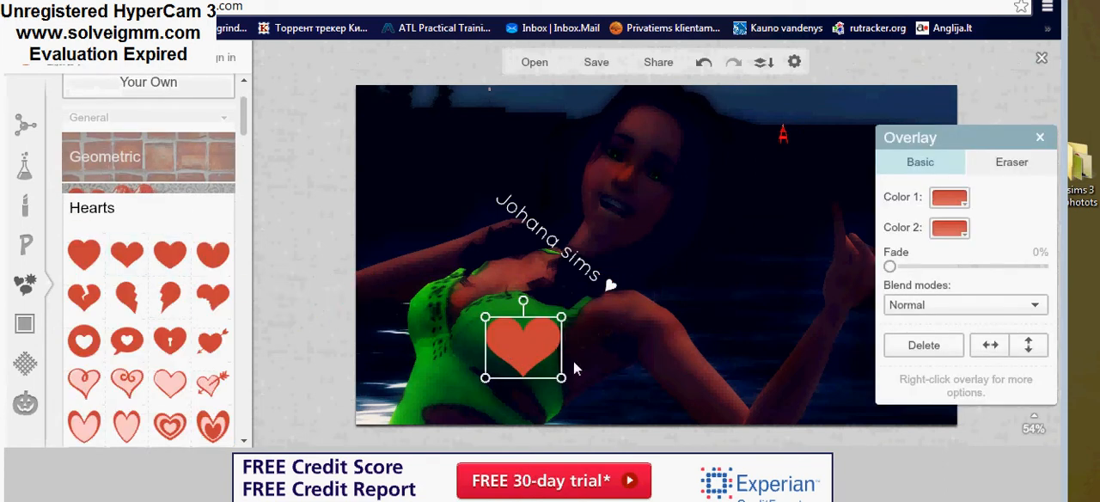
{"action": "left_click_drag", "start_coordinate": [560, 378], "coordinate": [541, 362]}
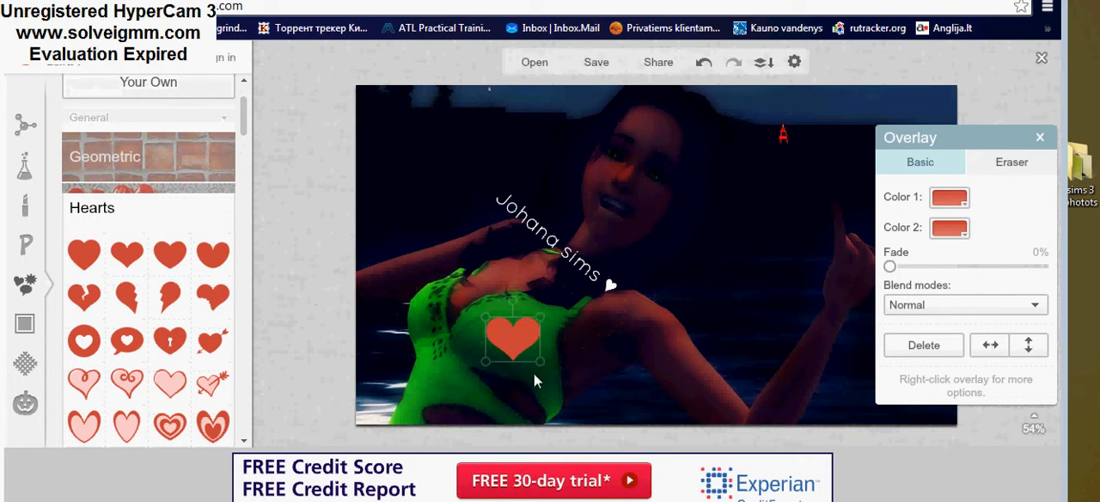
{"action": "left_click_drag", "start_coordinate": [509, 299], "coordinate": [540, 300]}
{"action": "left_click_drag", "start_coordinate": [513, 333], "coordinate": [390, 114]}
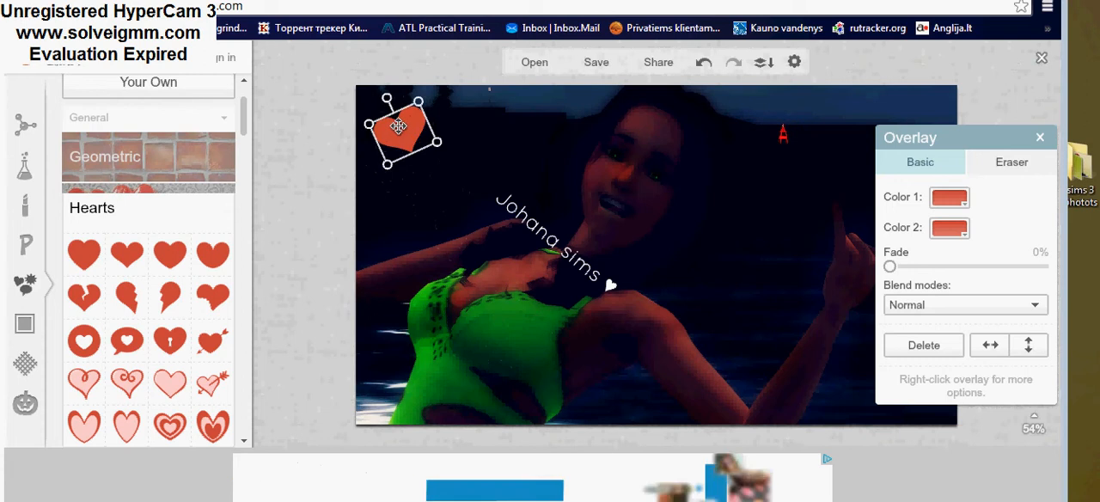
Step: Recolour the heart overlay with green as Color 1 and purple (aa00aa) as Color 2
{"action": "left_click", "coordinate": [949, 199]}
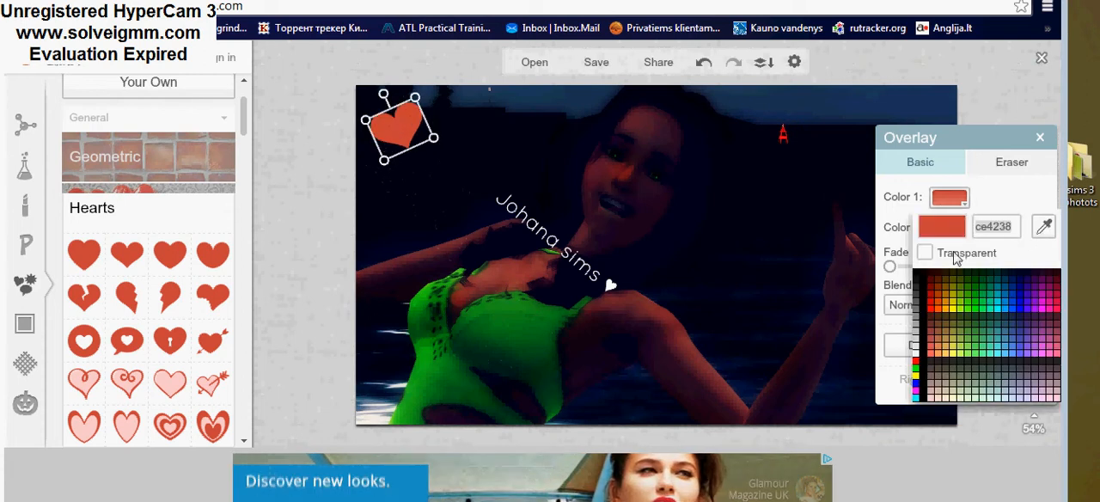
{"action": "left_click", "coordinate": [980, 298]}
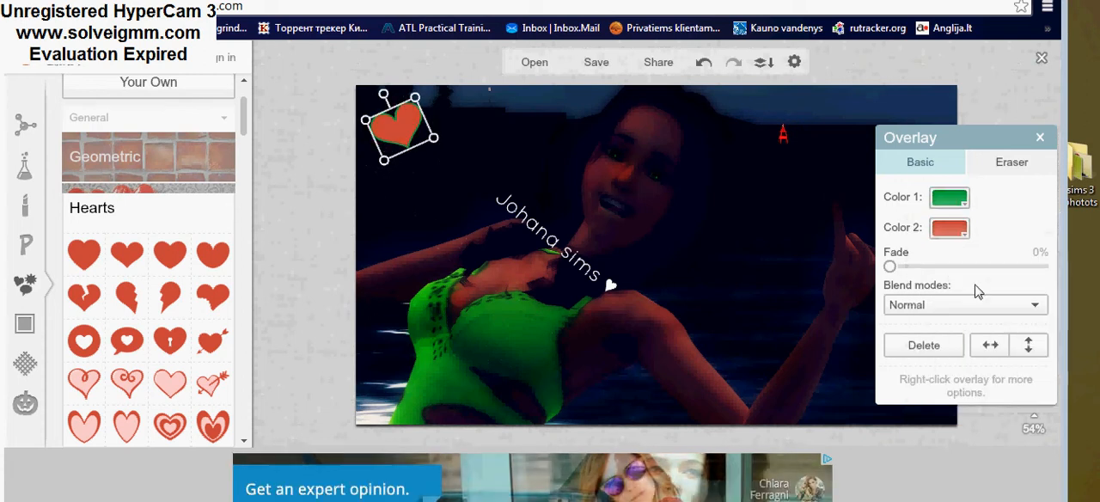
{"action": "left_click", "coordinate": [949, 228]}
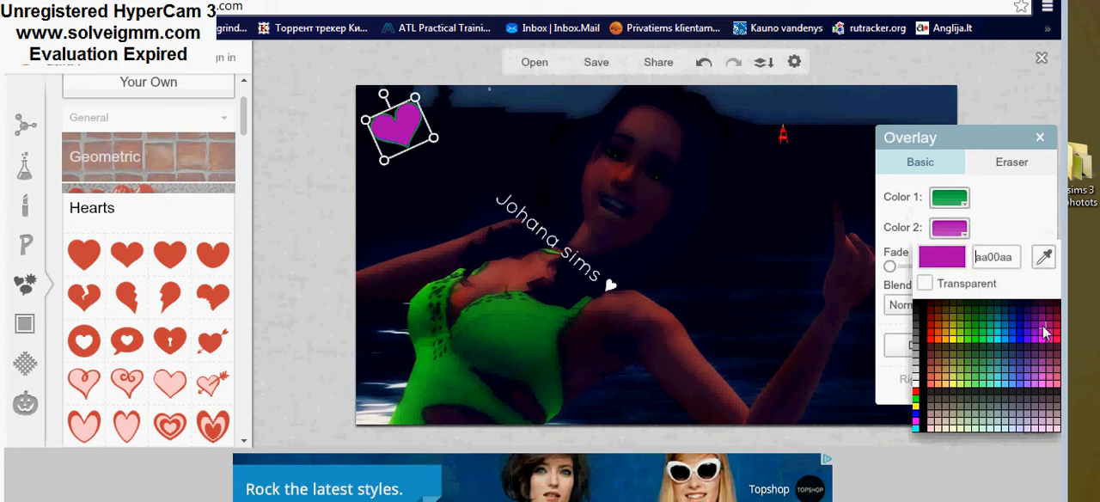
{"action": "left_click", "coordinate": [1042, 328]}
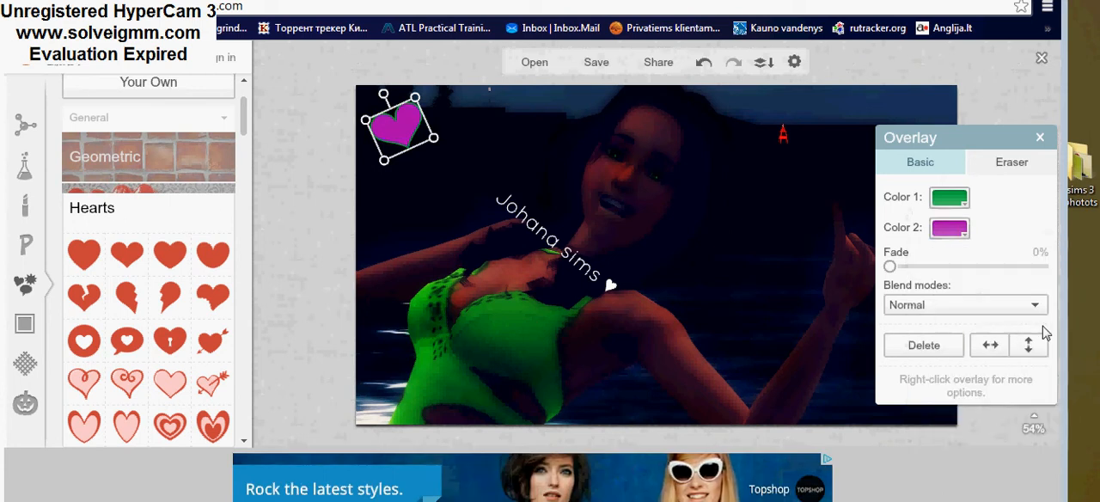
{"action": "left_click", "coordinate": [25, 403]}
{"action": "left_click", "coordinate": [25, 363]}
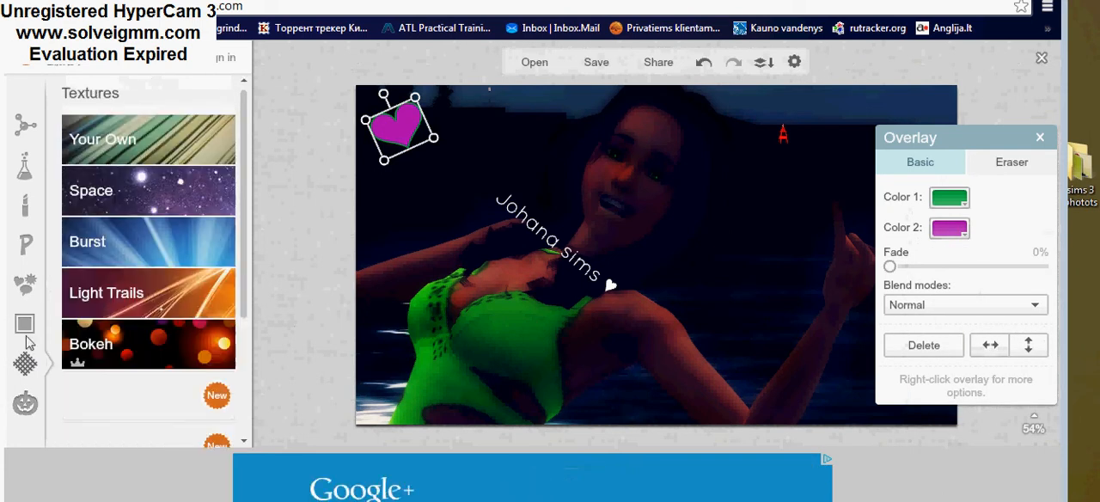
{"action": "left_click", "coordinate": [24, 323]}
{"action": "left_click", "coordinate": [25, 363]}
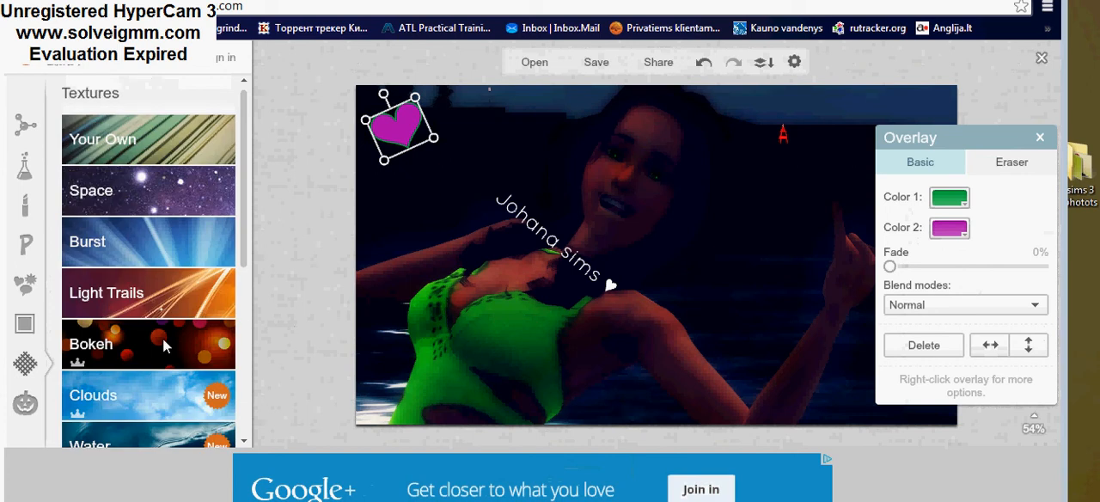
{"action": "left_click", "coordinate": [162, 339]}
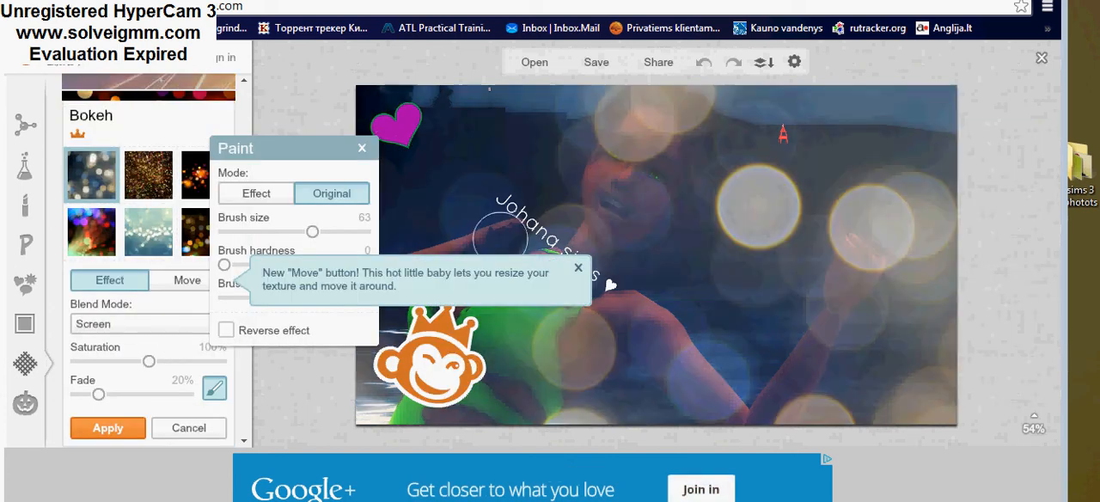
{"action": "left_click", "coordinate": [362, 150]}
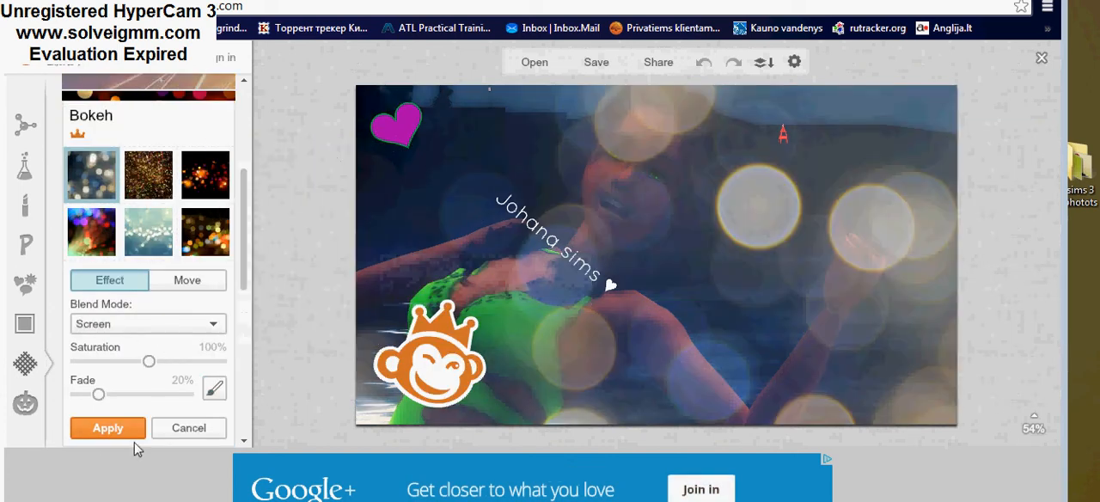
{"action": "left_click", "coordinate": [193, 436]}
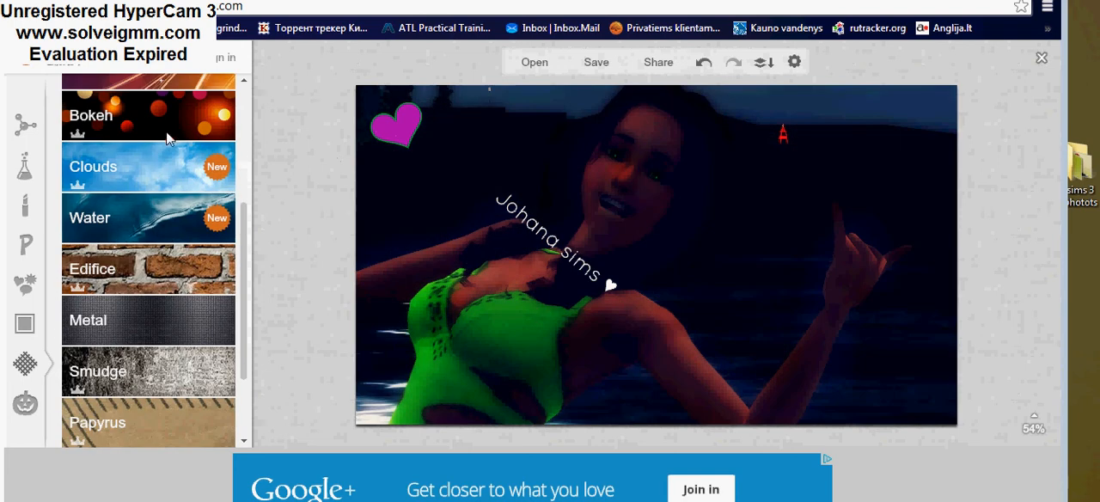
Step: Try several Light Trails textures and apply the variant with pink wavy lines to the photo
{"action": "scroll", "coordinate": [172, 244], "scroll_direction": "up", "scroll_amount": 3}
{"action": "left_click", "coordinate": [138, 293]}
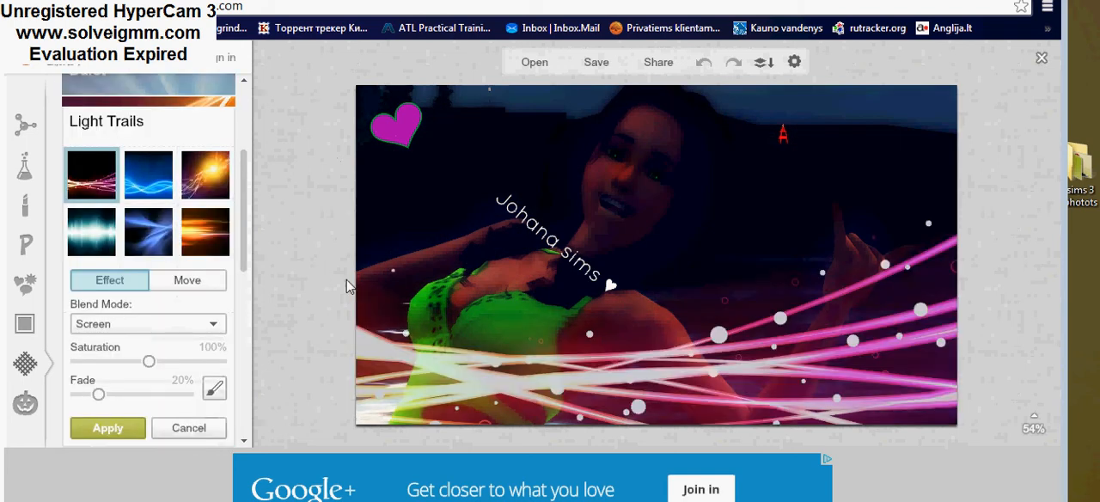
{"action": "left_click", "coordinate": [215, 243]}
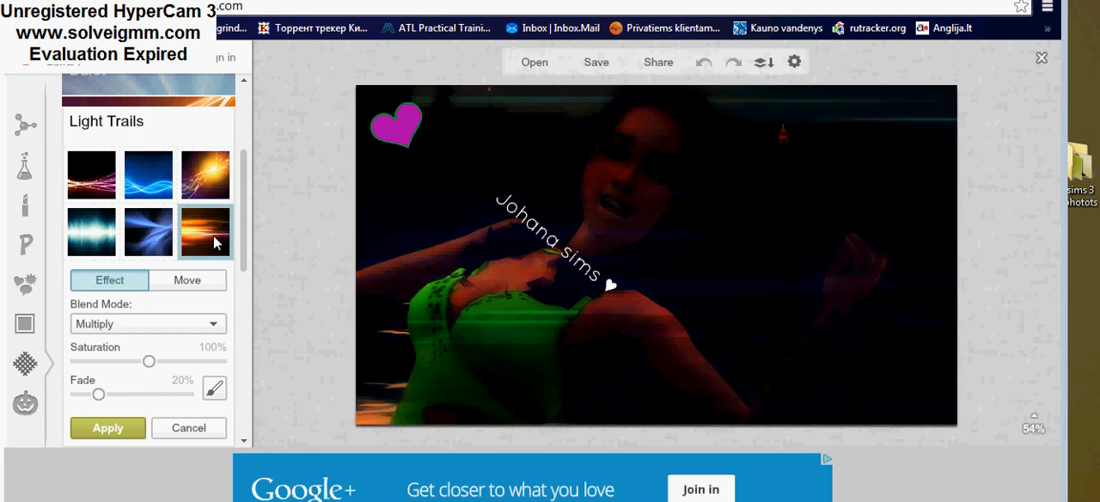
{"action": "left_click", "coordinate": [216, 182]}
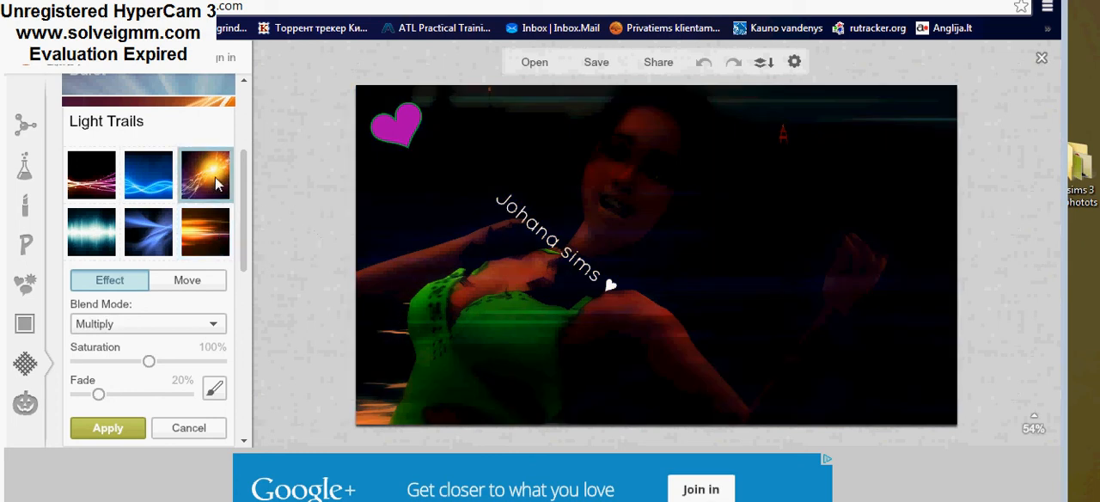
{"action": "left_click", "coordinate": [91, 191]}
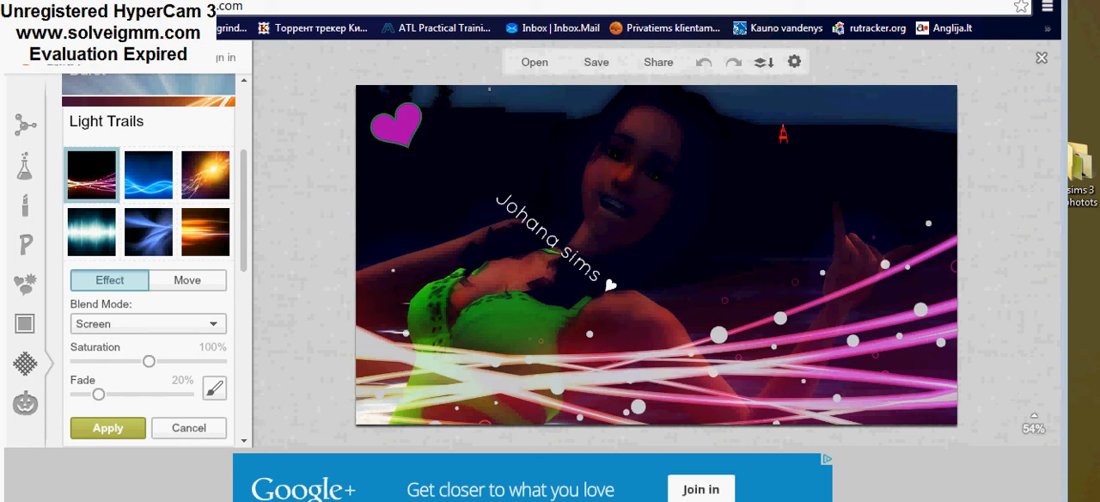
{"action": "left_click", "coordinate": [108, 430]}
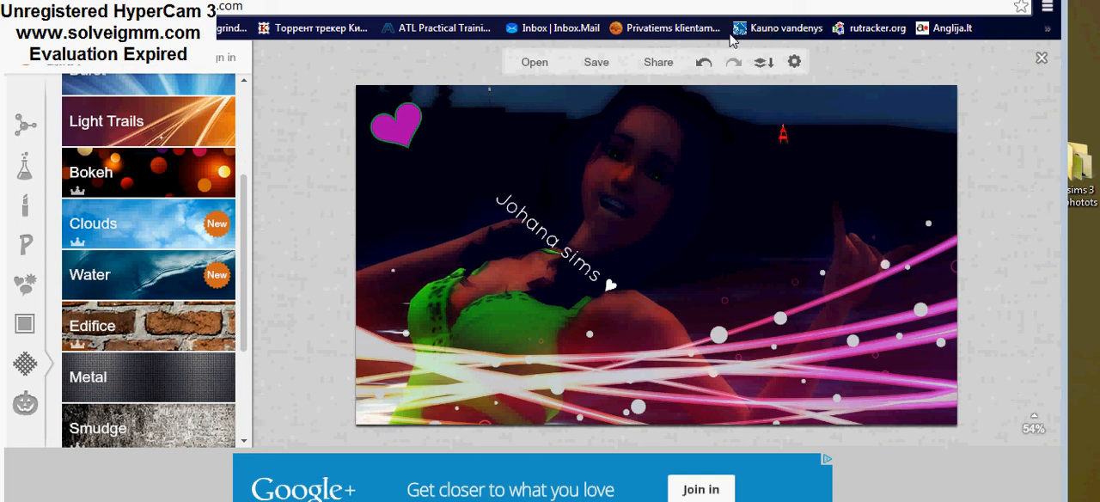
Step: Save the picture to the computer as Screenshot-4 in .jpg format at Pierce quality, replacing the existing file
{"action": "left_click", "coordinate": [606, 65]}
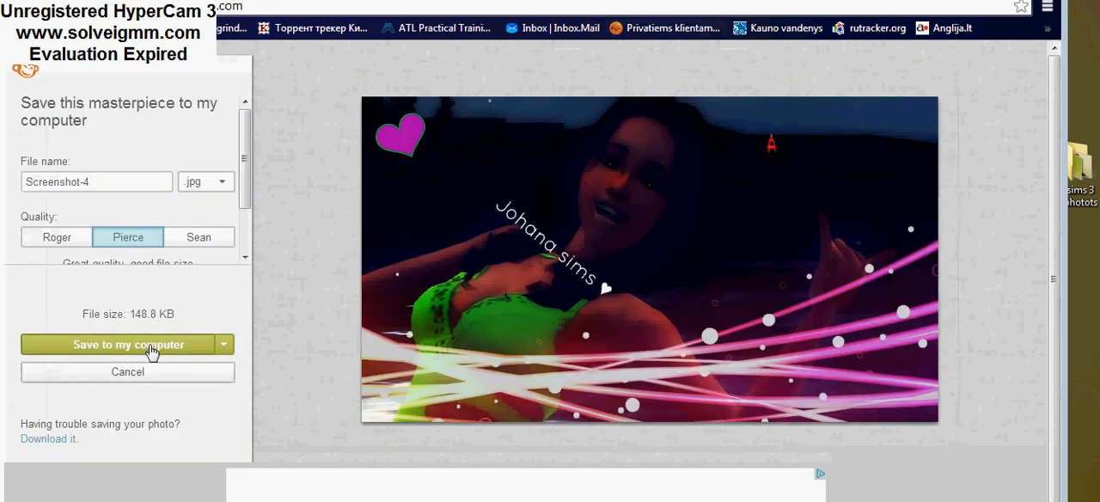
{"action": "left_click", "coordinate": [152, 345]}
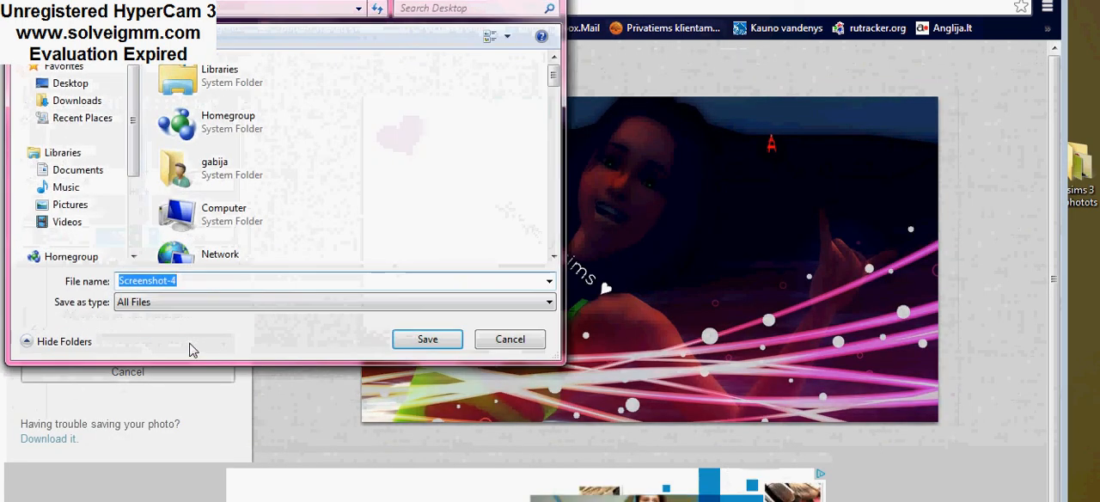
{"action": "left_click", "coordinate": [398, 341]}
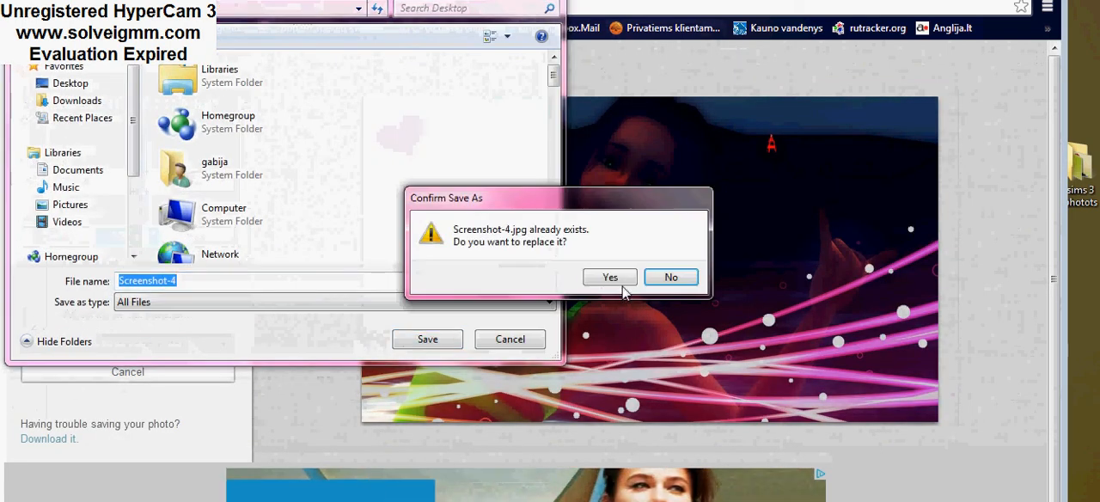
{"action": "left_click", "coordinate": [608, 277]}
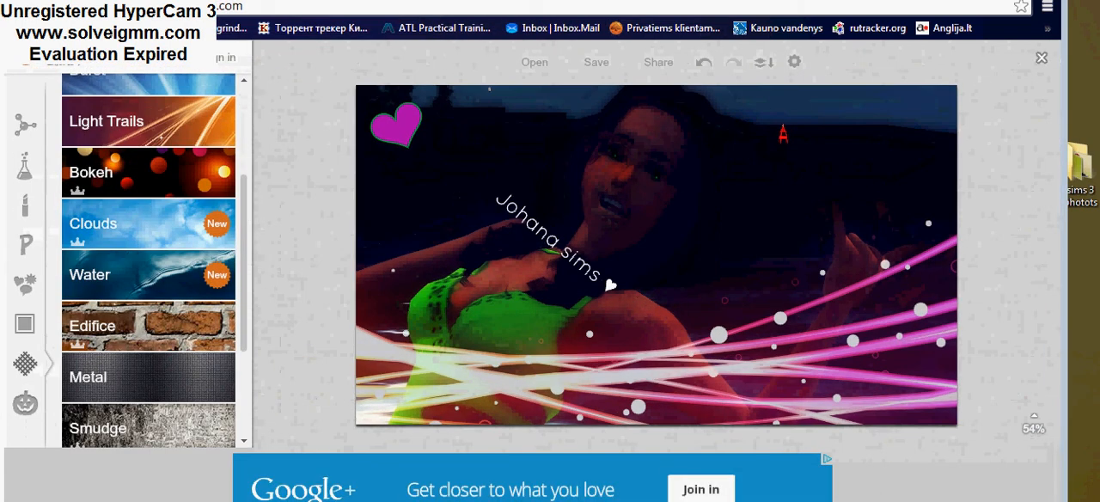